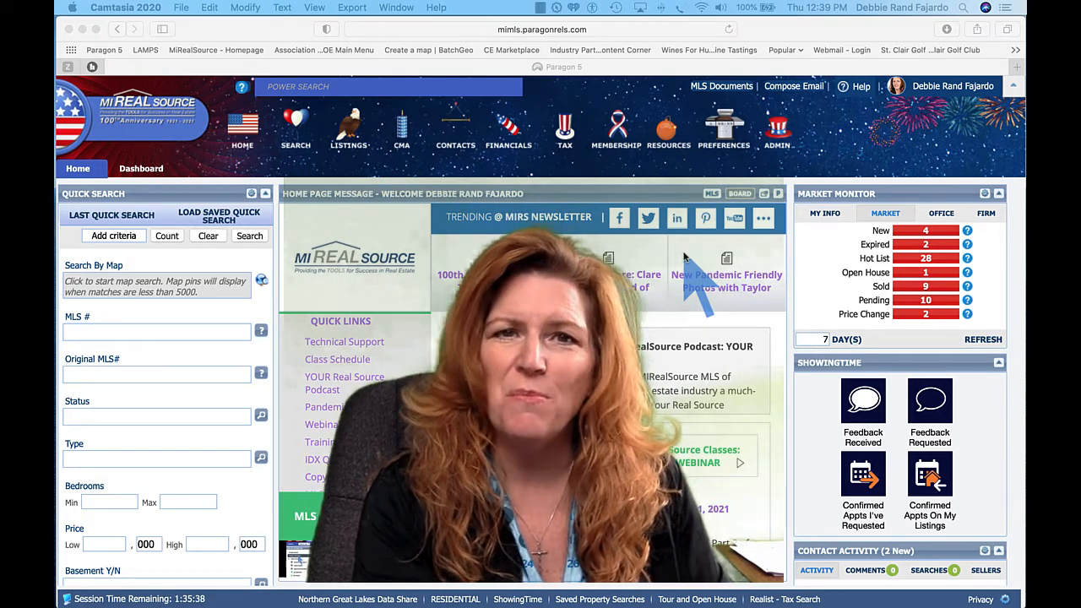
- Start a new Residential search and browse the Property Type lookup without choosing a type
left_click(541, 8)
left_click(574, 24)
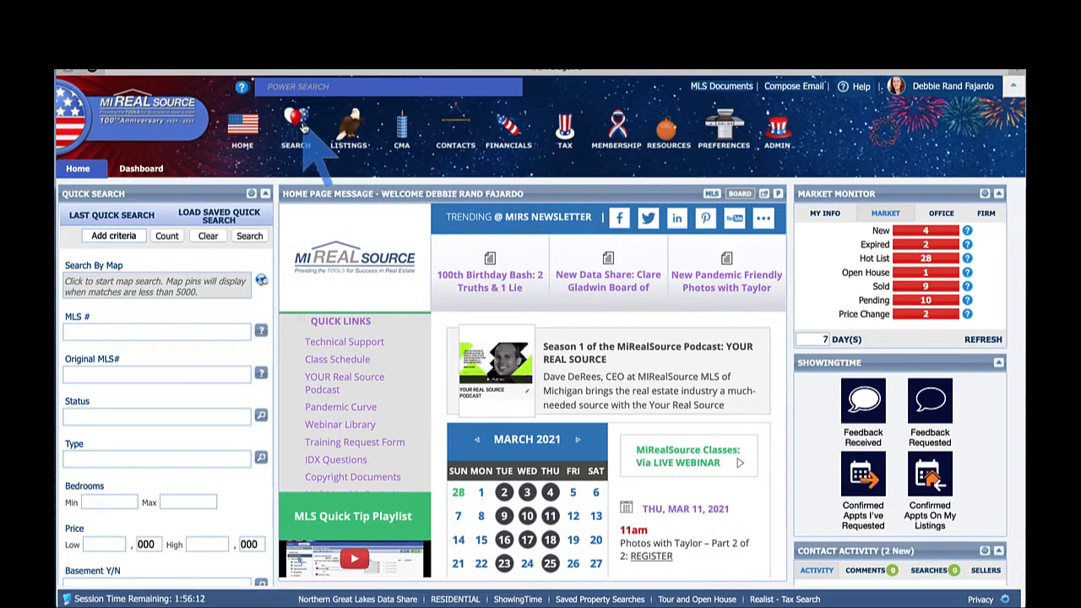
mouse_move(302, 127)
left_click(301, 181)
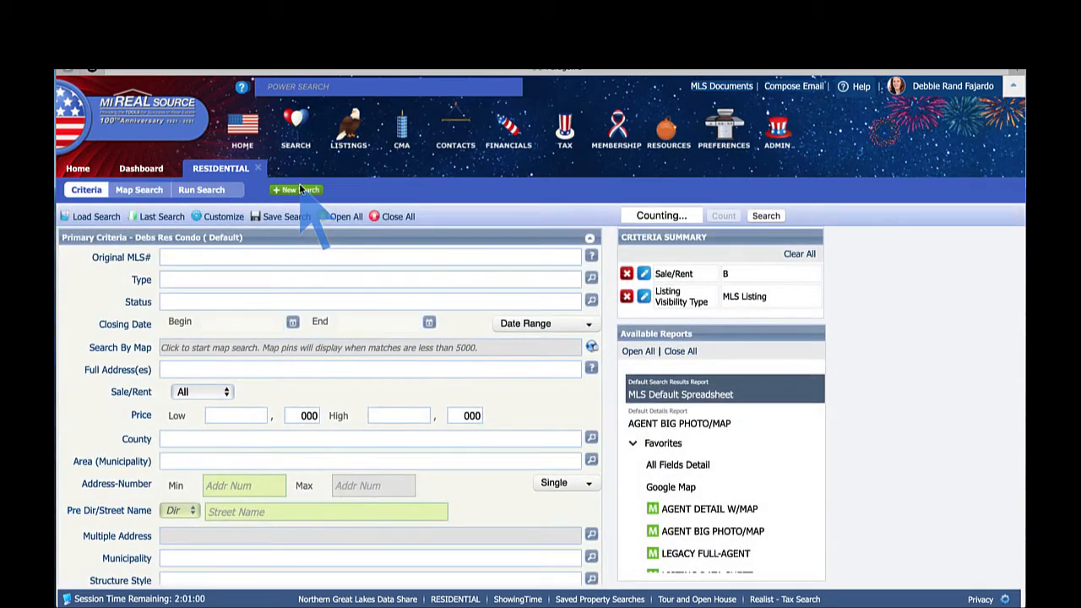
left_click(364, 278)
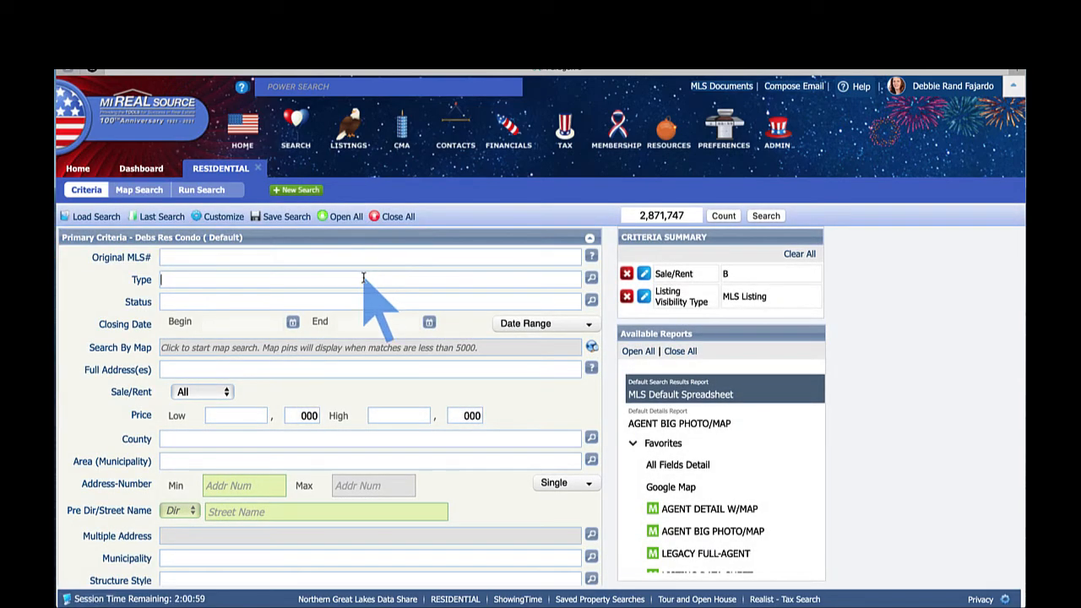
left_click(590, 281)
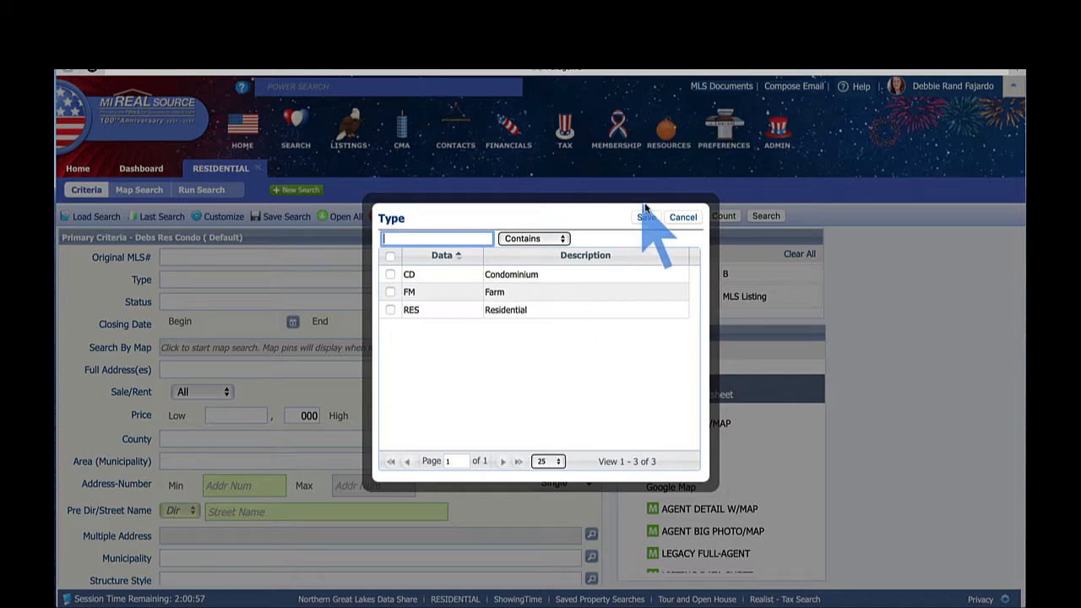
left_click(684, 218)
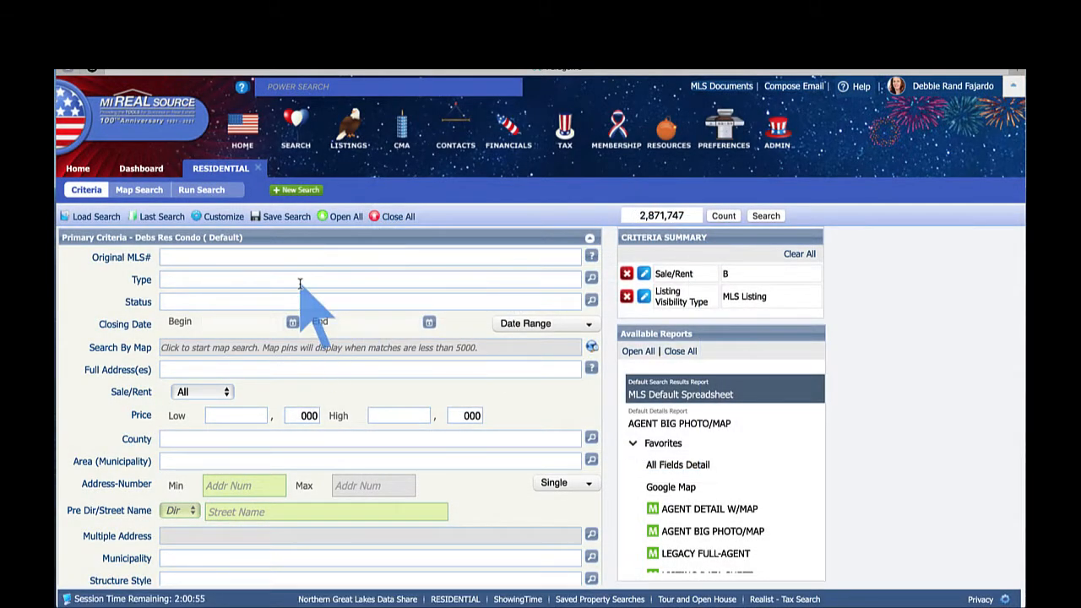
mouse_move(295, 131)
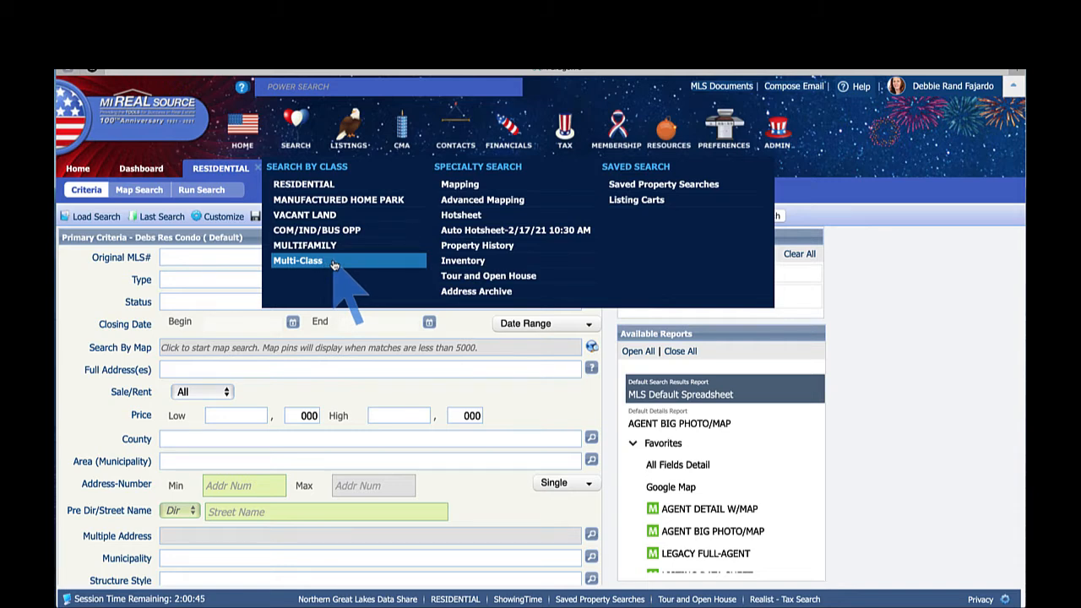
- Switch to a Vacant Land search with Style VL - Vacant Land and Status ALL ACTIVE
left_click(350, 218)
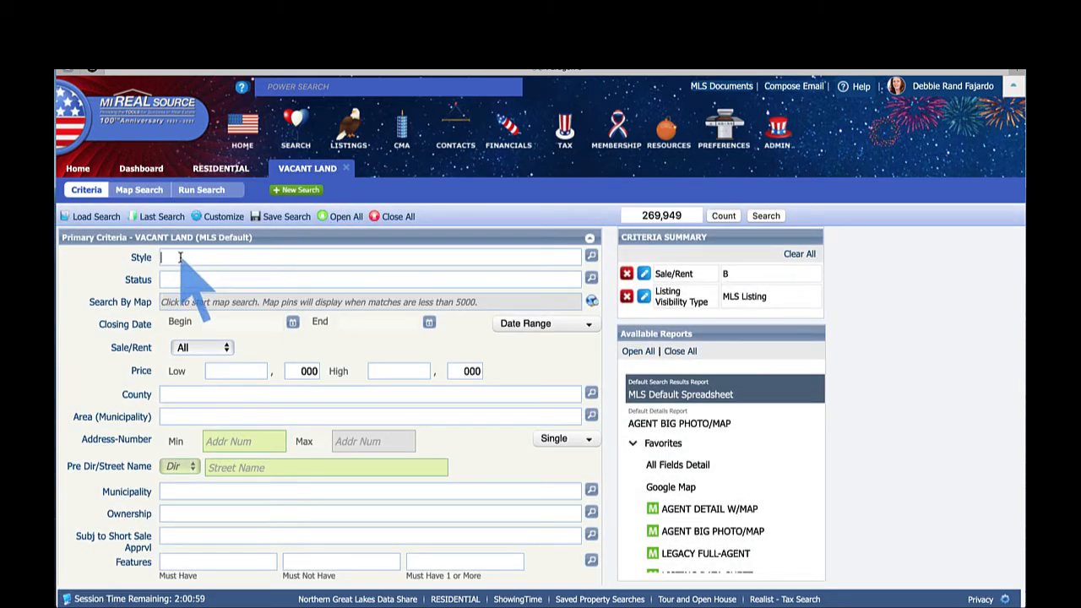
left_click(592, 258)
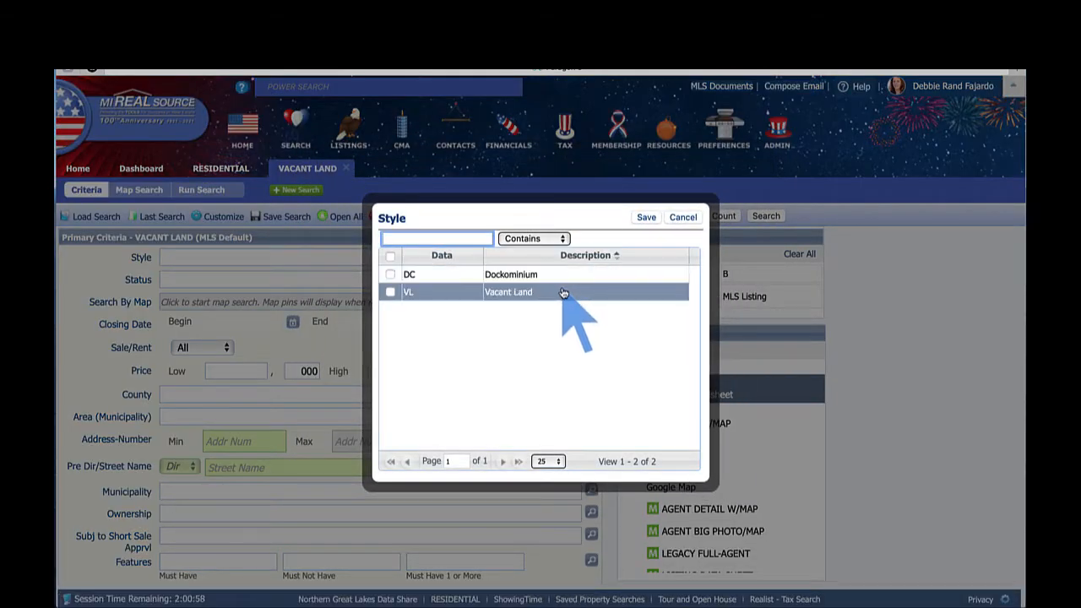
left_click(564, 292)
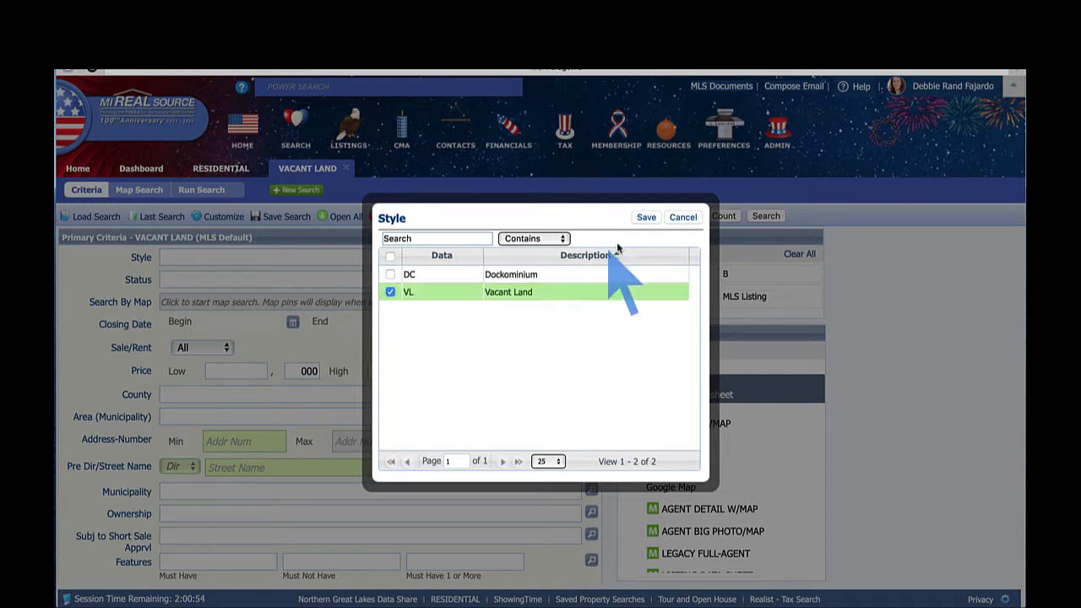
left_click(645, 218)
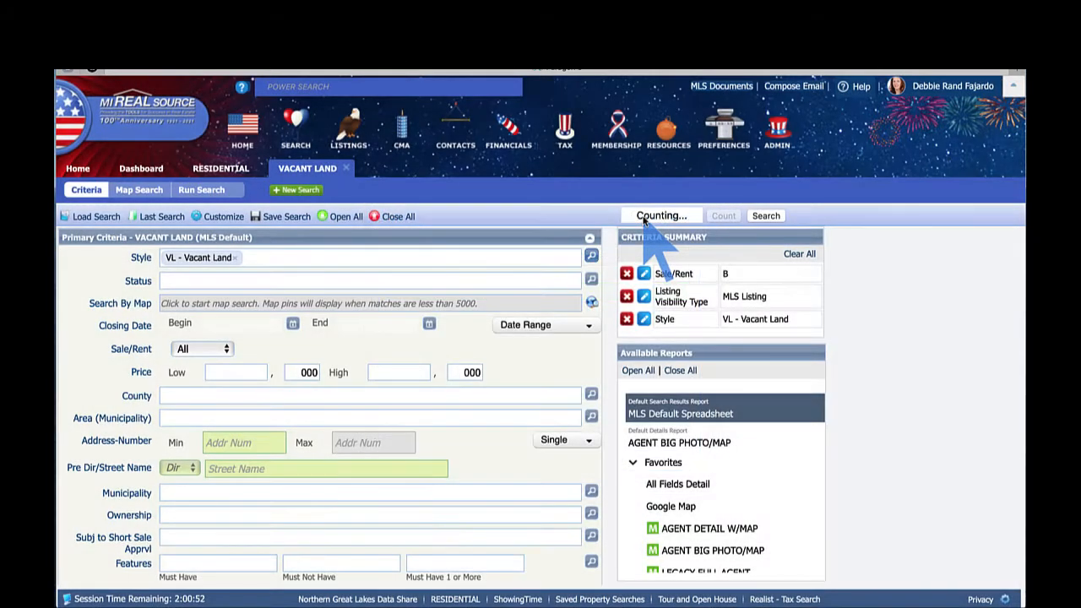
left_click(248, 257)
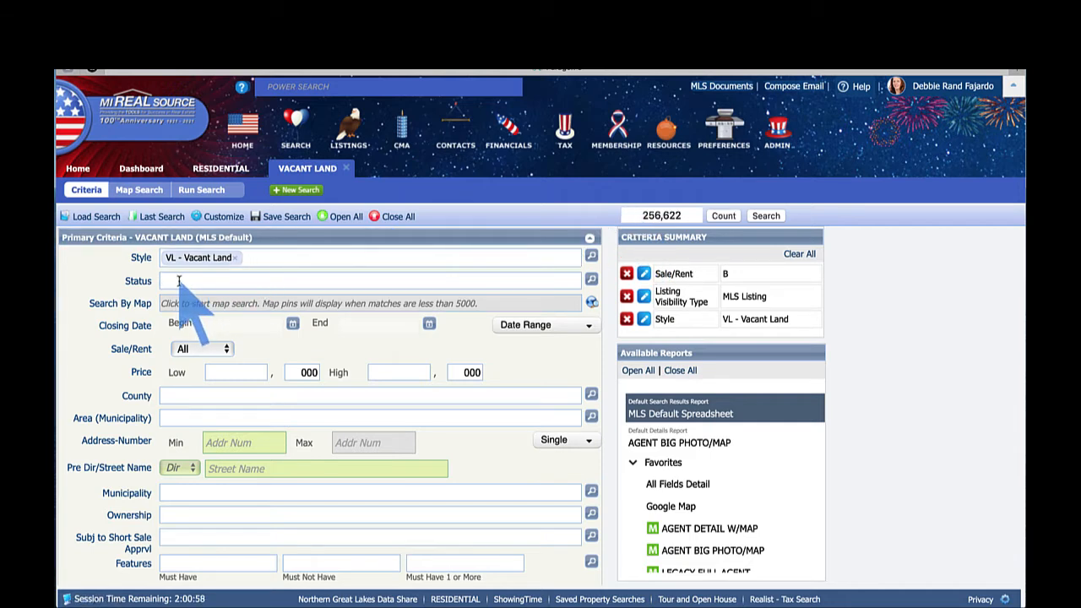
type("a")
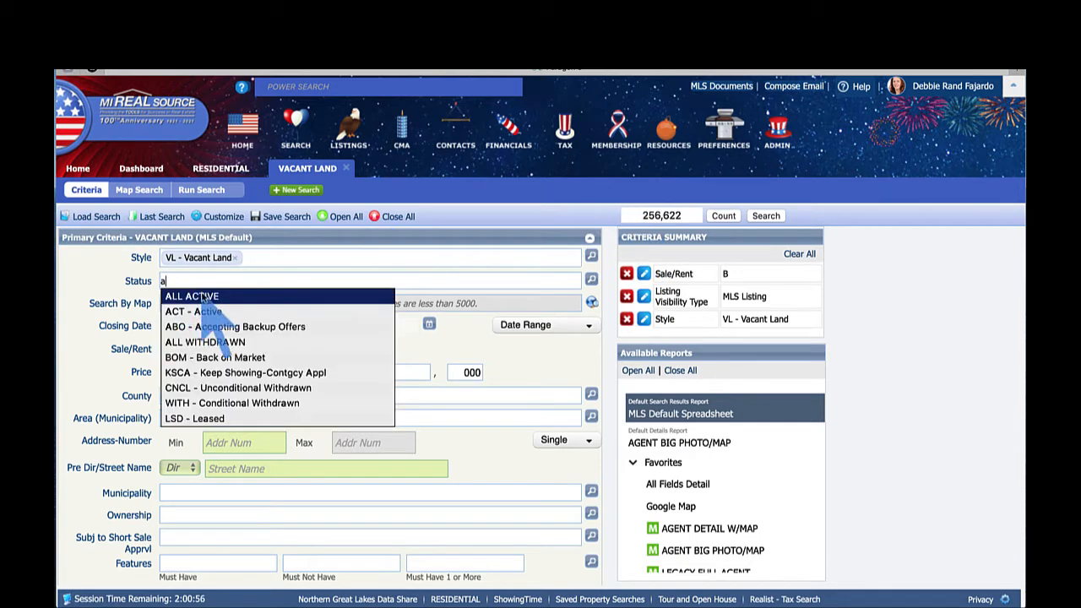
left_click(213, 299)
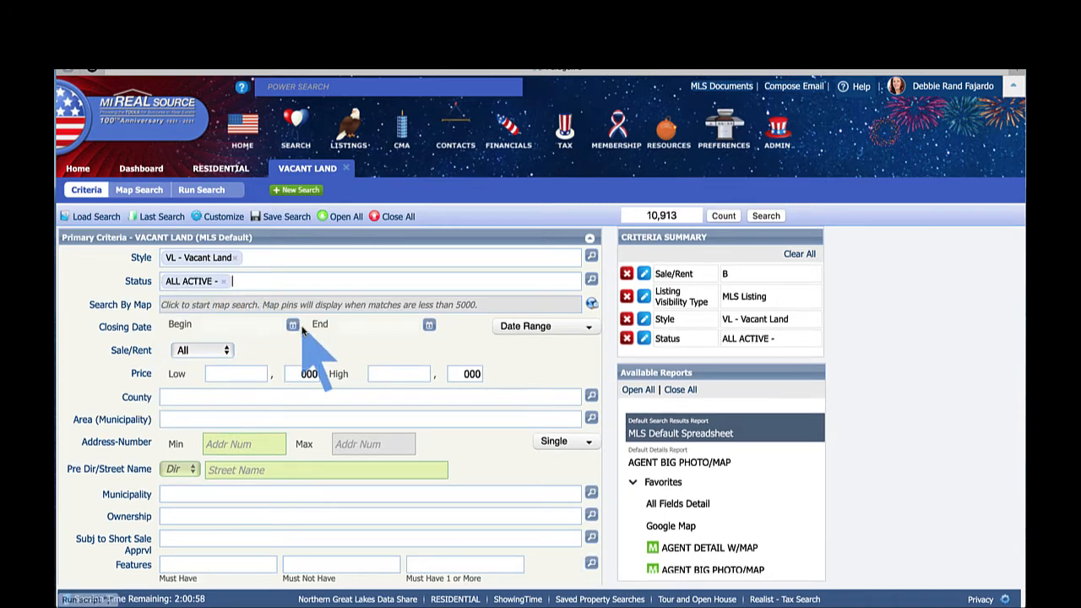
- Enter 300 as the Price High, capping listings at $300,000 (9,469 matches)
scroll(302, 330, "down", 2)
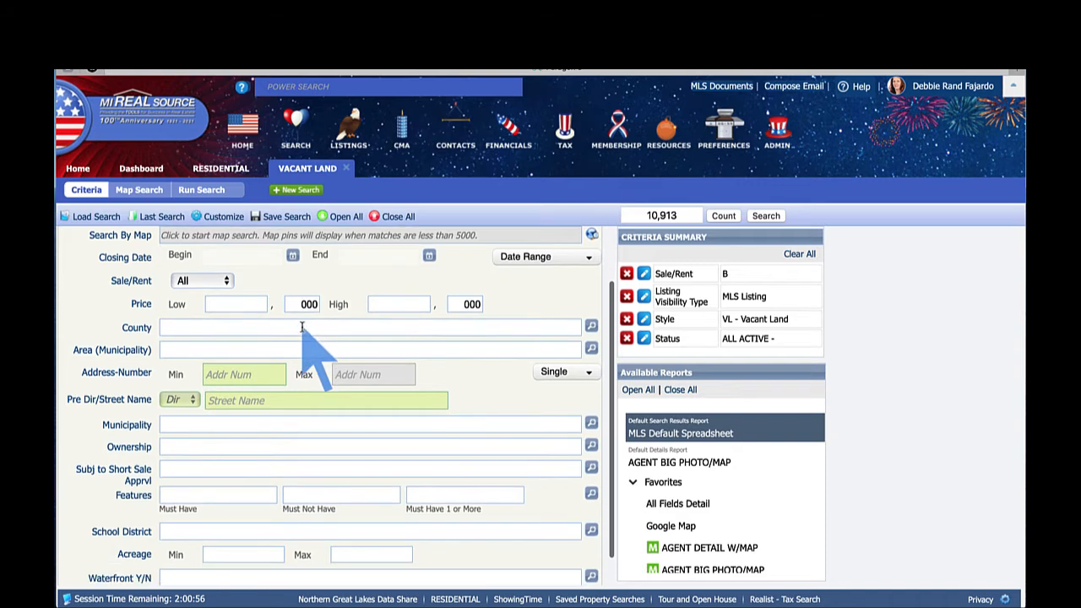
left_click(389, 304)
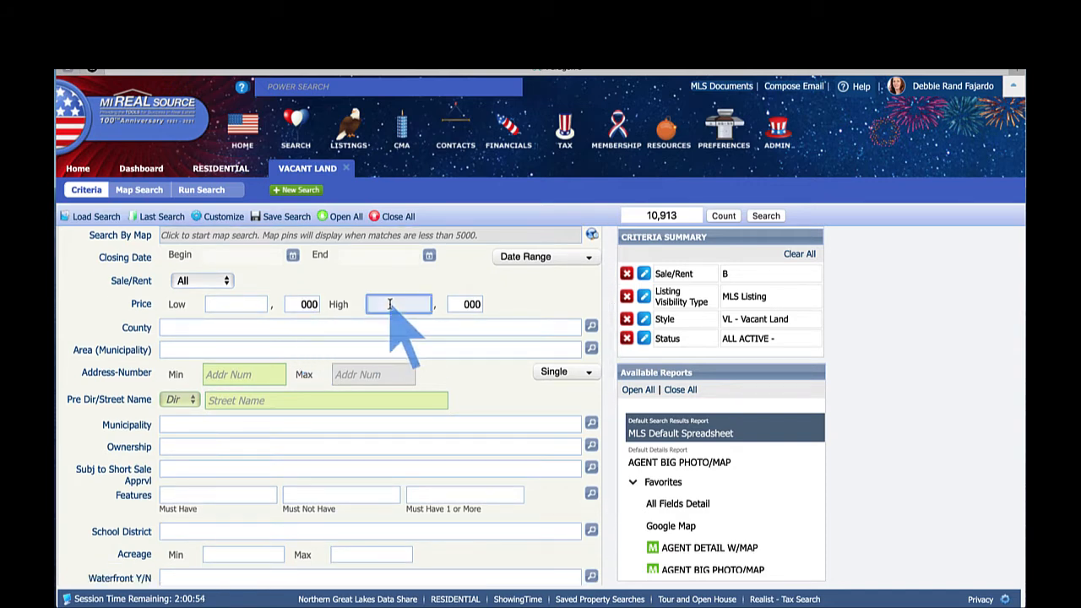
type("300")
key("Tab")
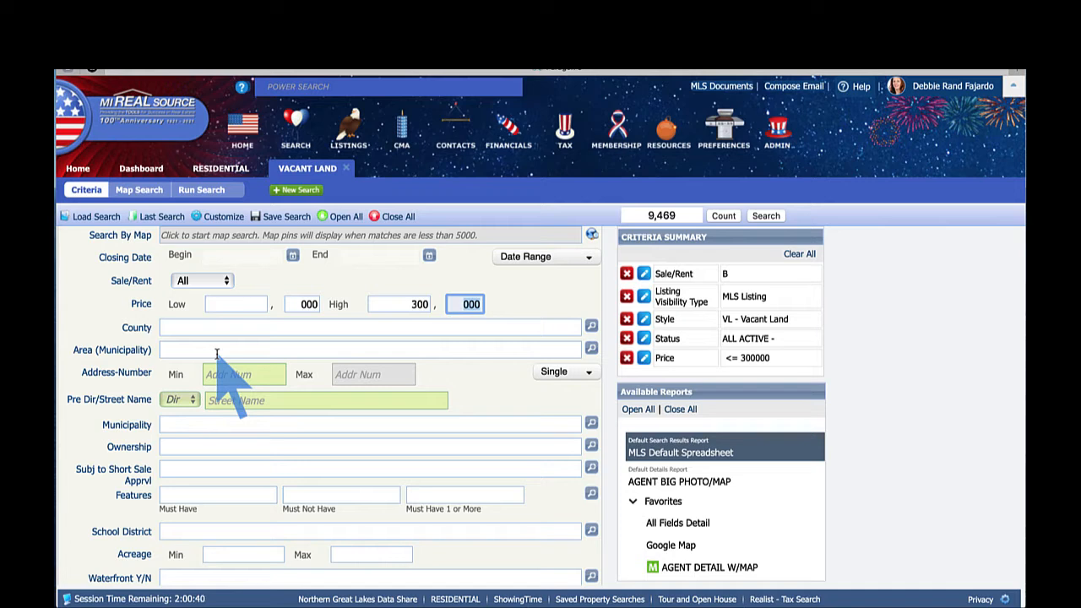
left_click(201, 329)
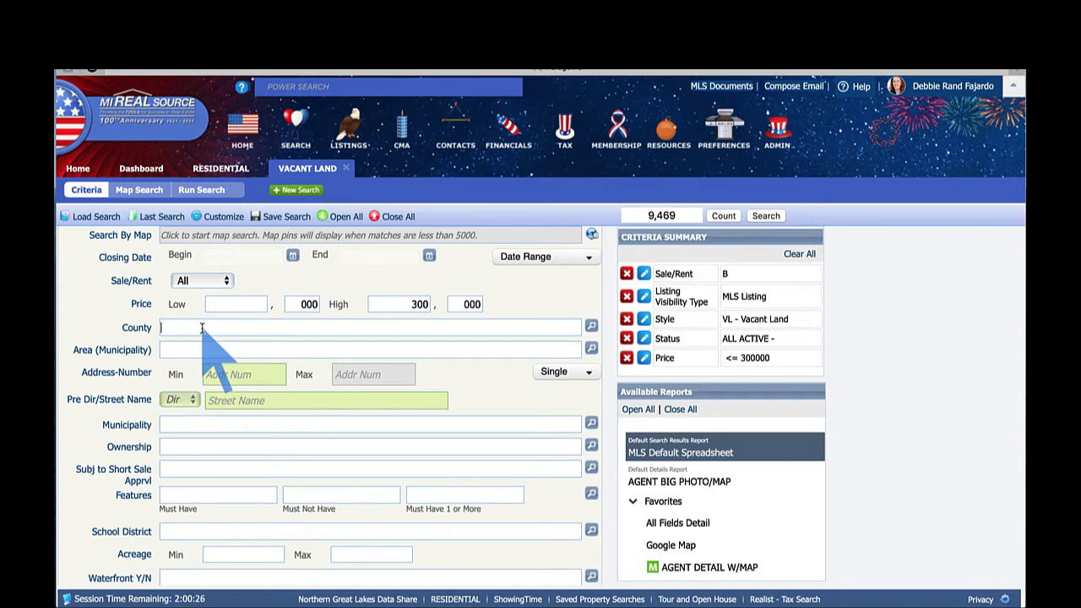
- Add 74 - St. Clair and 50 - Macomb to the County criteria
type("st")
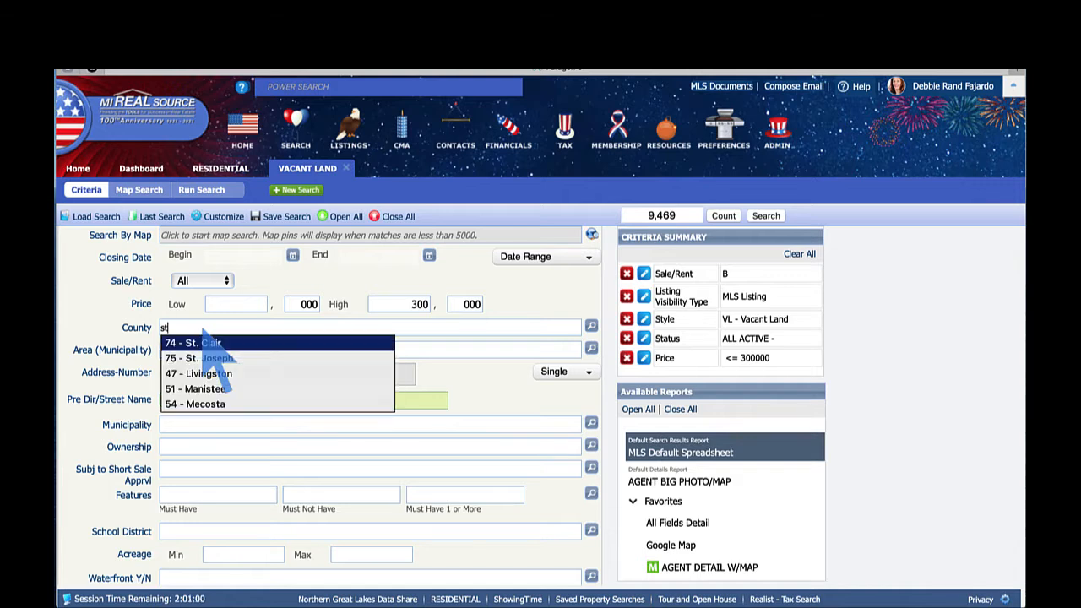
left_click(222, 342)
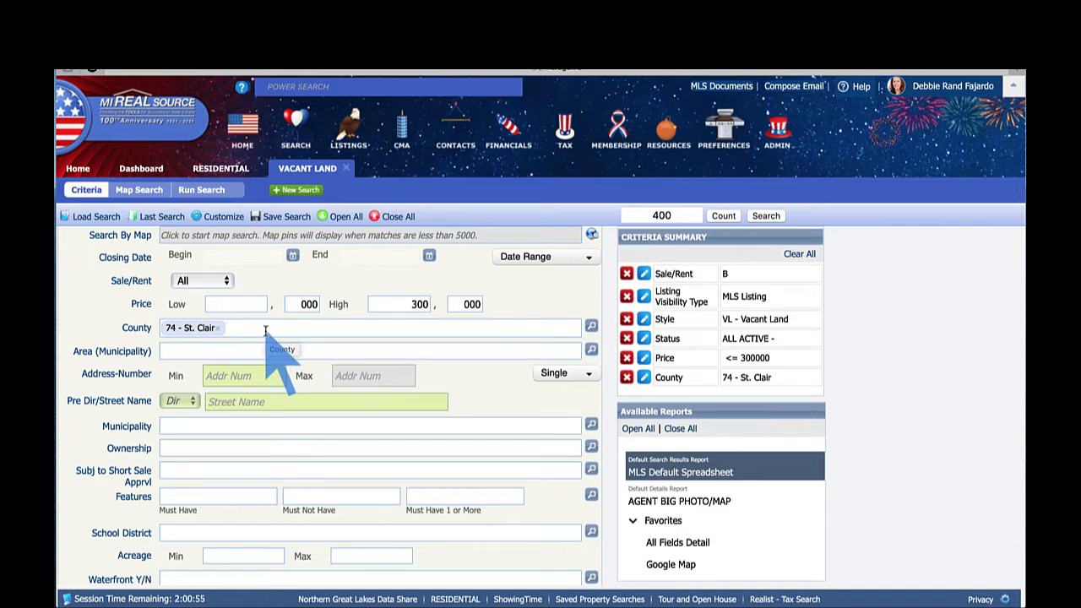
type("macom")
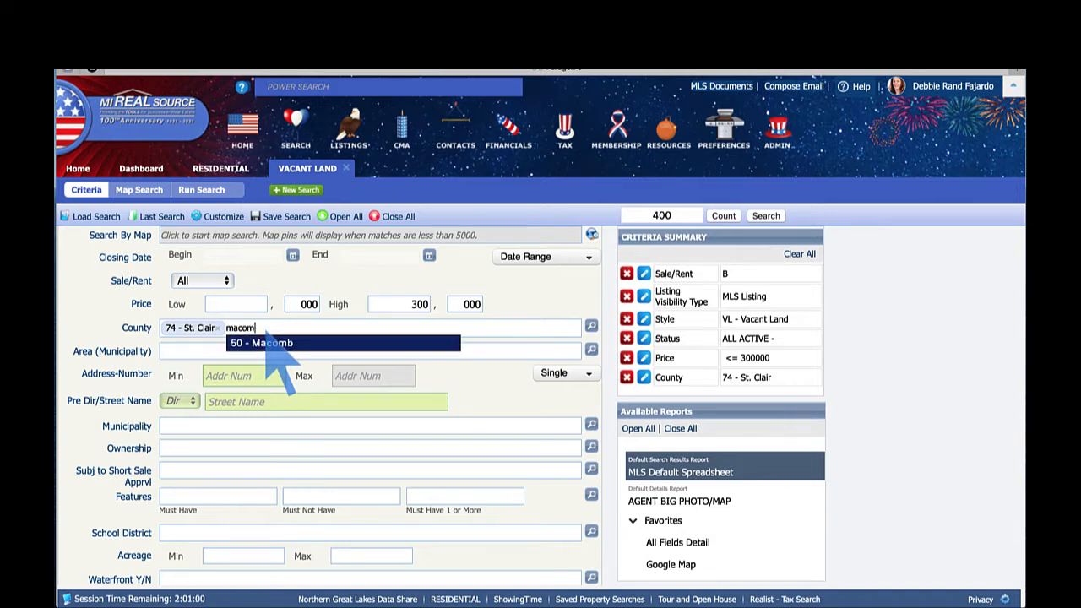
left_click(270, 342)
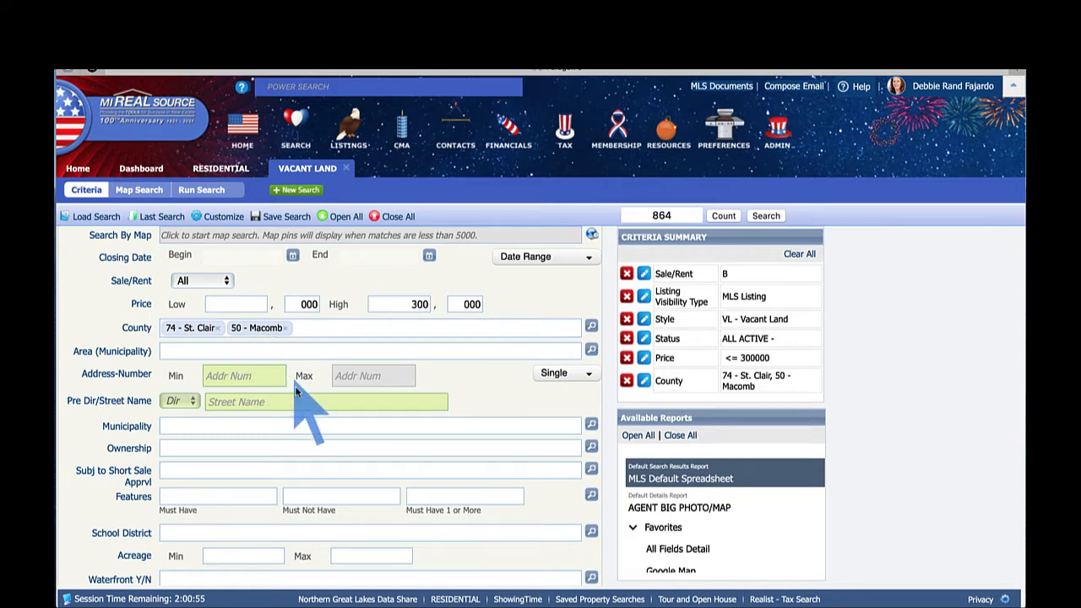
- Set Waterfront Y/N to Y - Yes, leaving 60 matches
scroll(269, 431, "down", 1)
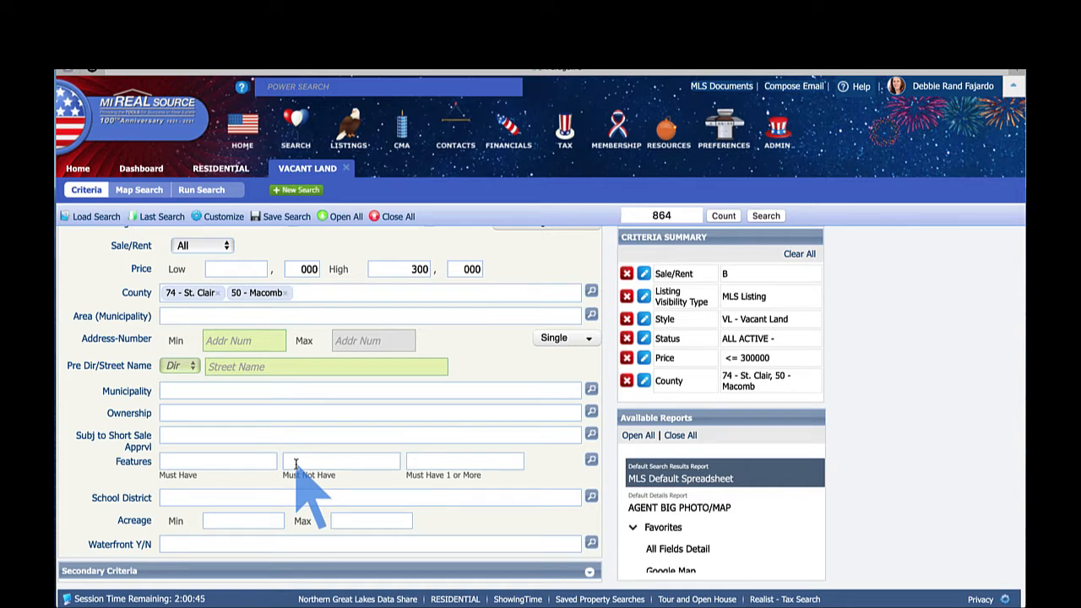
left_click(176, 544)
type("y")
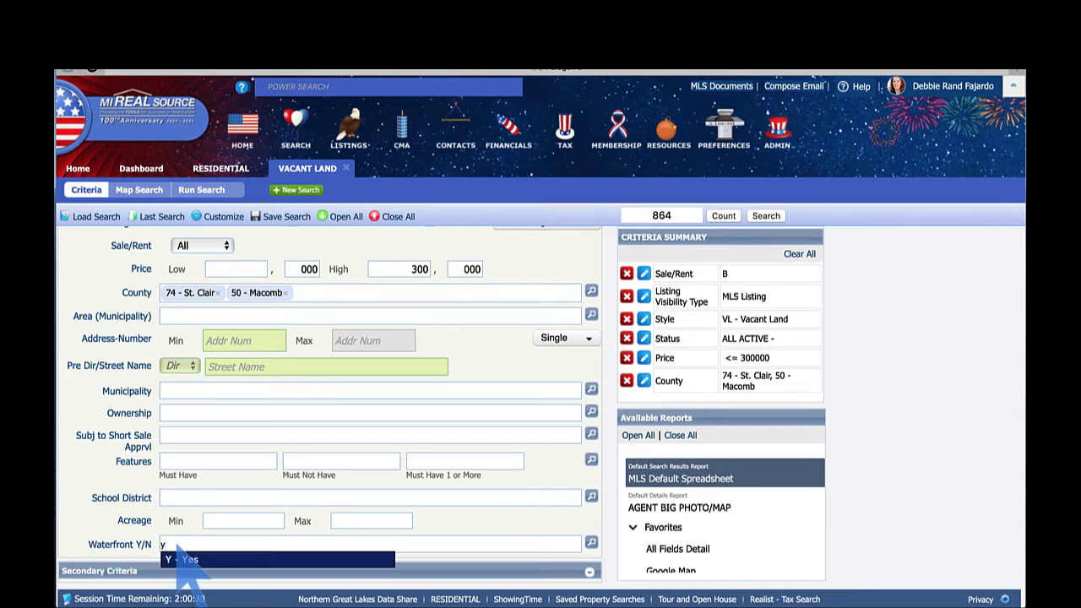
left_click(179, 559)
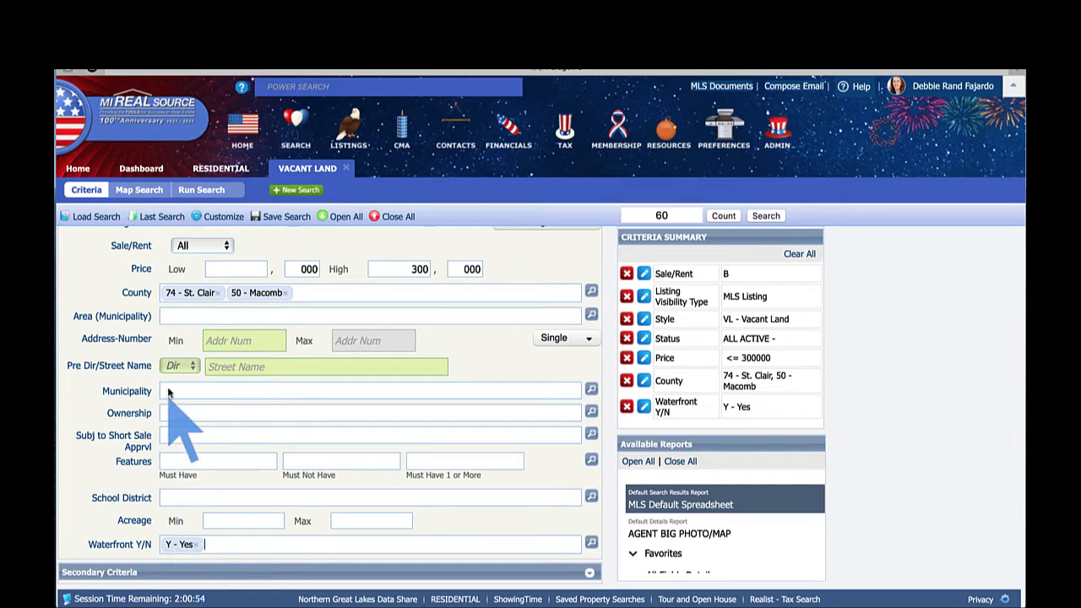
scroll(211, 404, "up", 3)
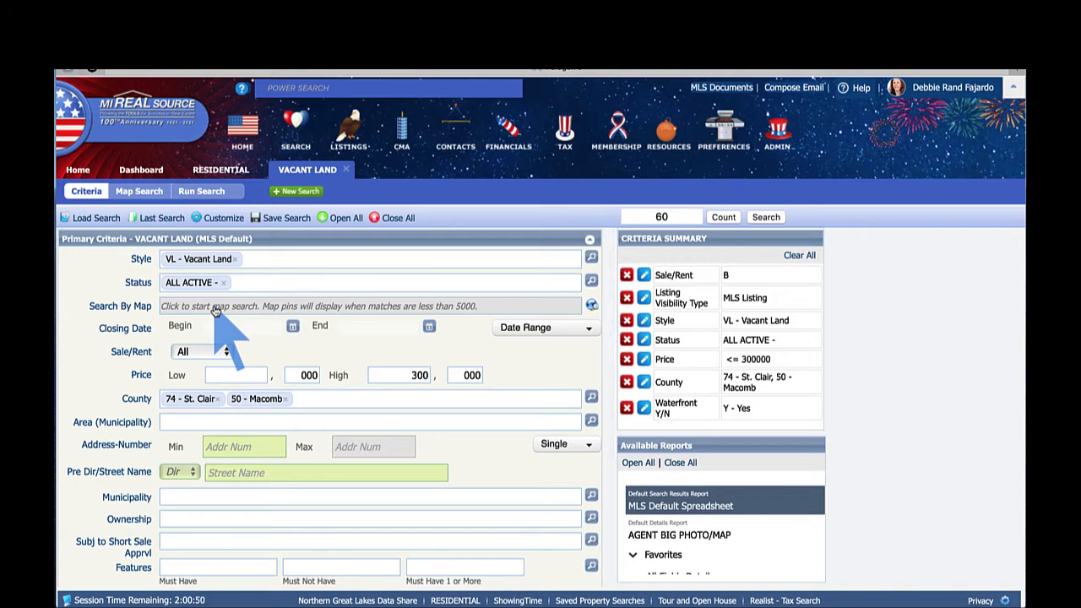
- Switch to Map Search to plot the 60 matches as clusters across St. Clair and Macomb
left_click(215, 306)
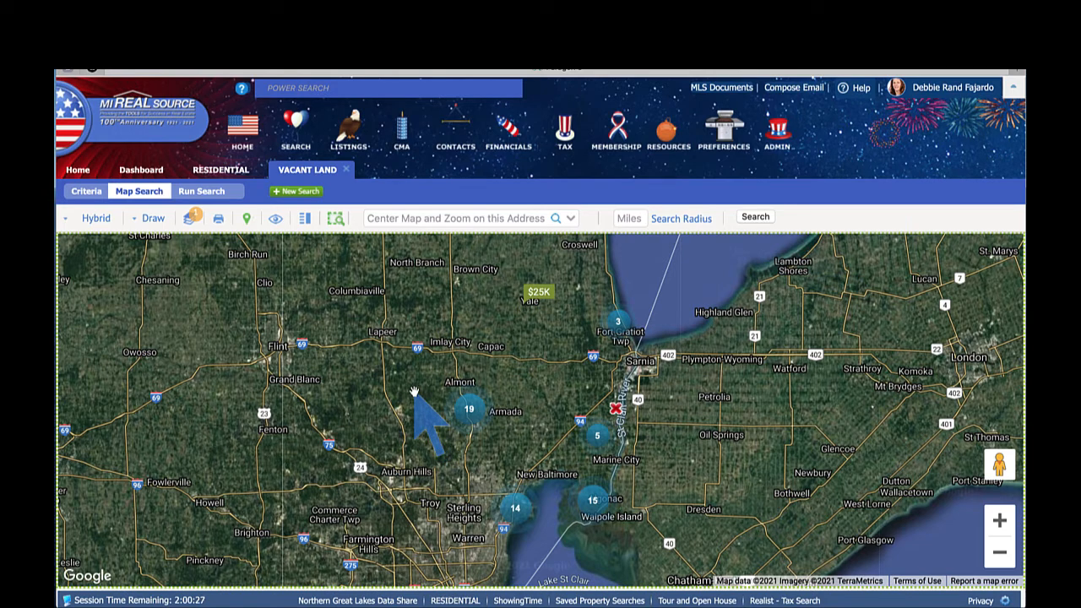
- Draw a four-corner polygon around Almont and Armada enclosing 13 listings
left_click(153, 219)
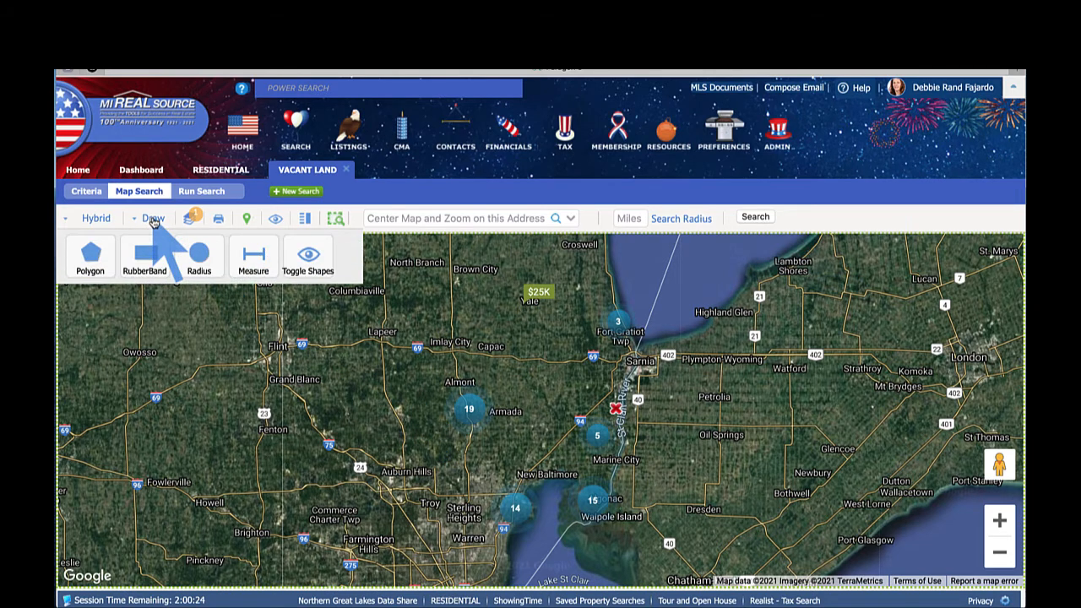
left_click(91, 256)
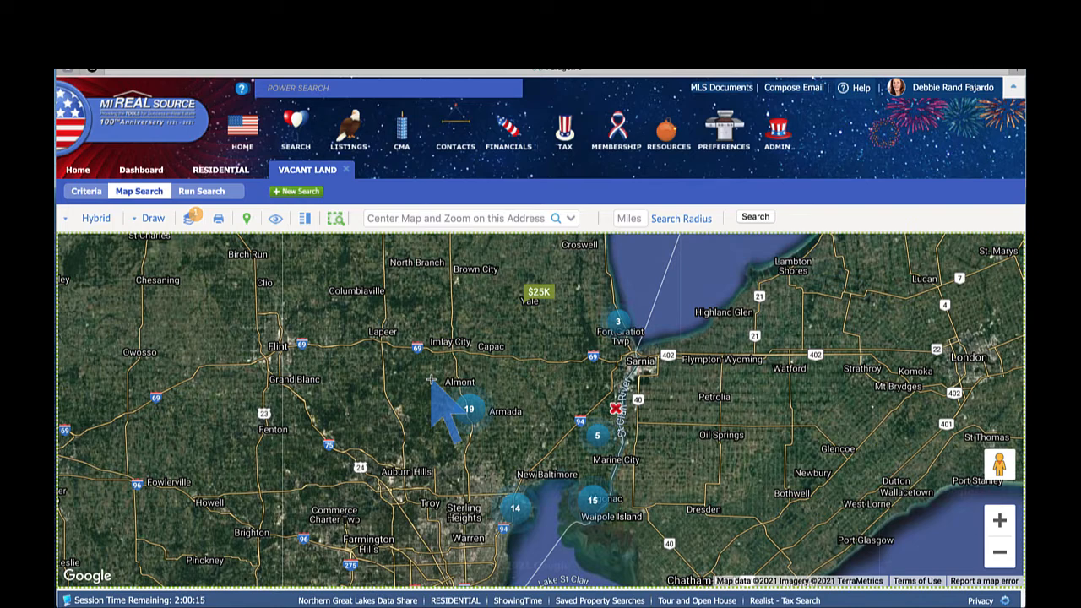
left_click(431, 380)
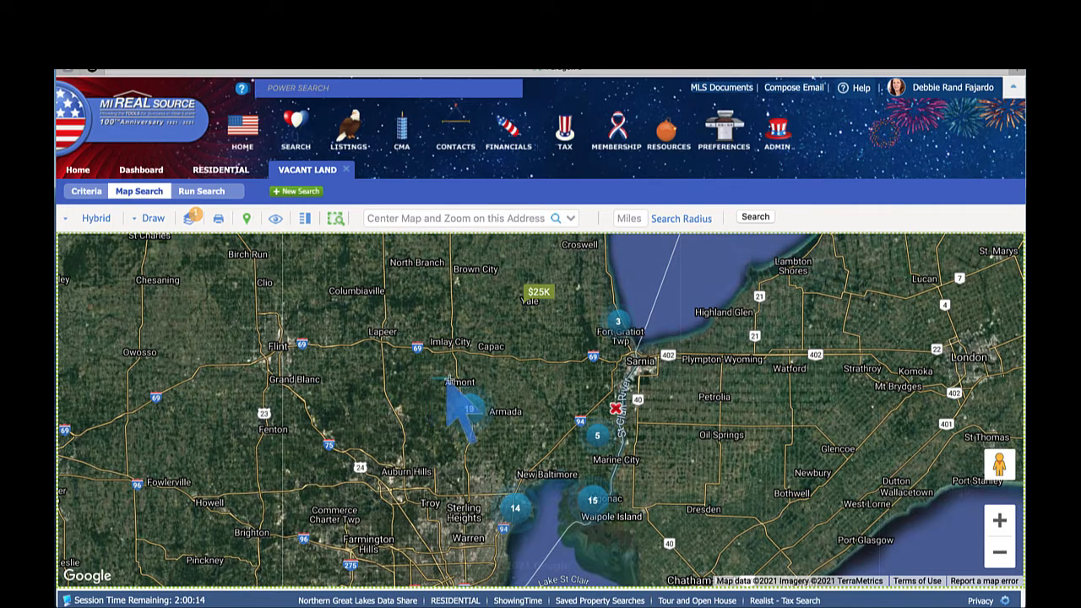
left_click(504, 380)
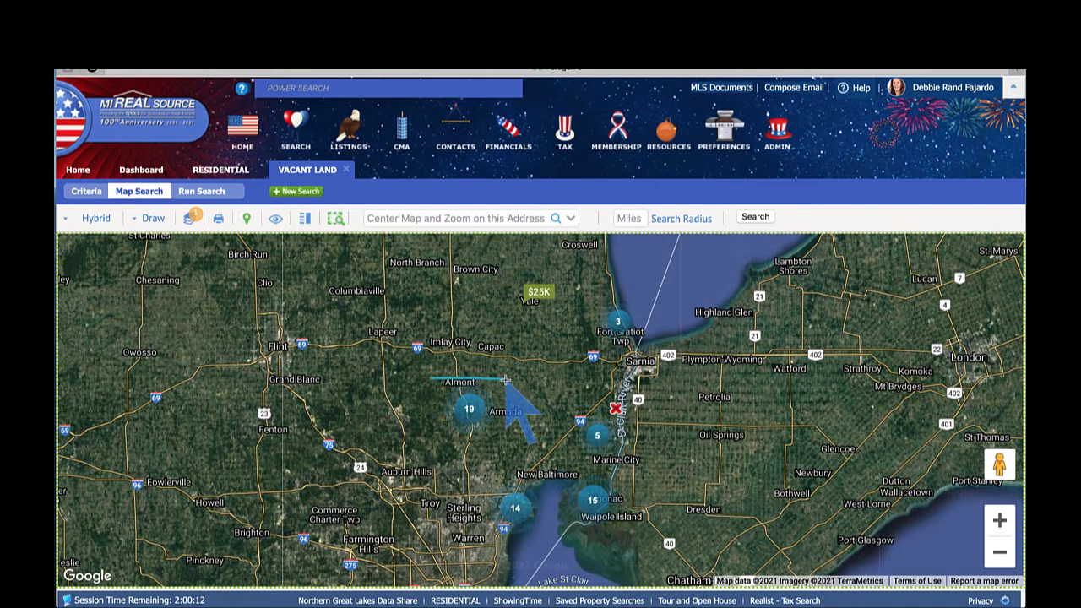
left_click(505, 427)
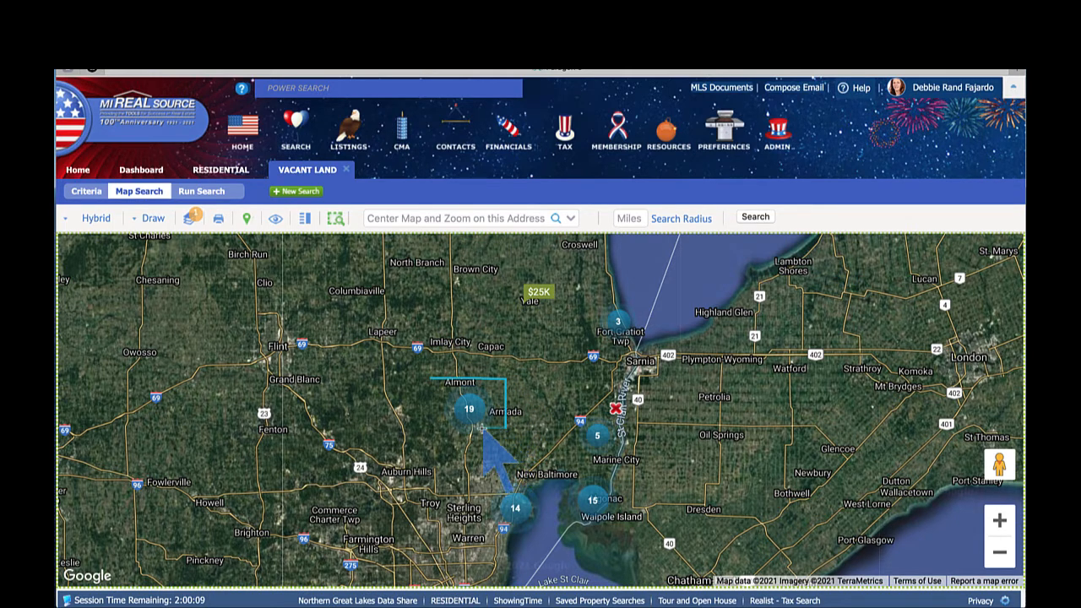
left_click(438, 429)
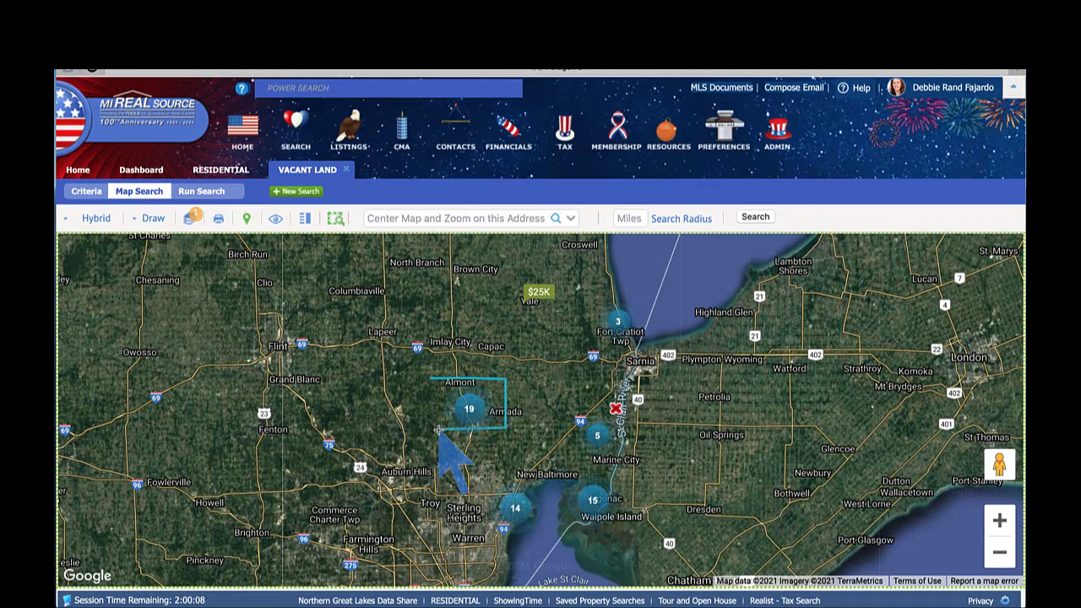
left_click(431, 381)
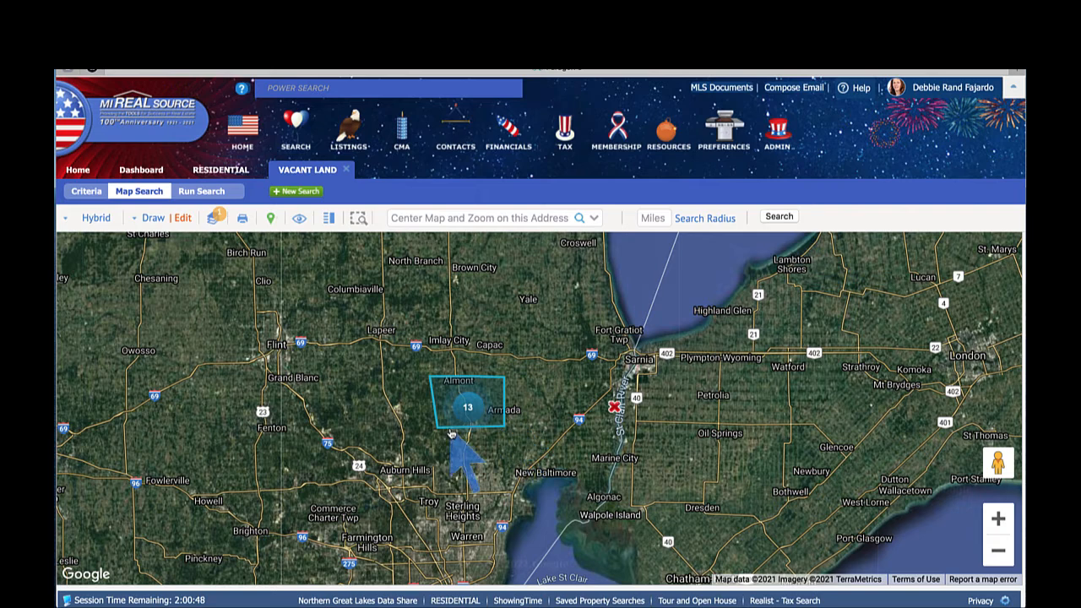
- Set the Almont–Armada polygon to Exclude and drag its bottom corners further south
left_click(183, 218)
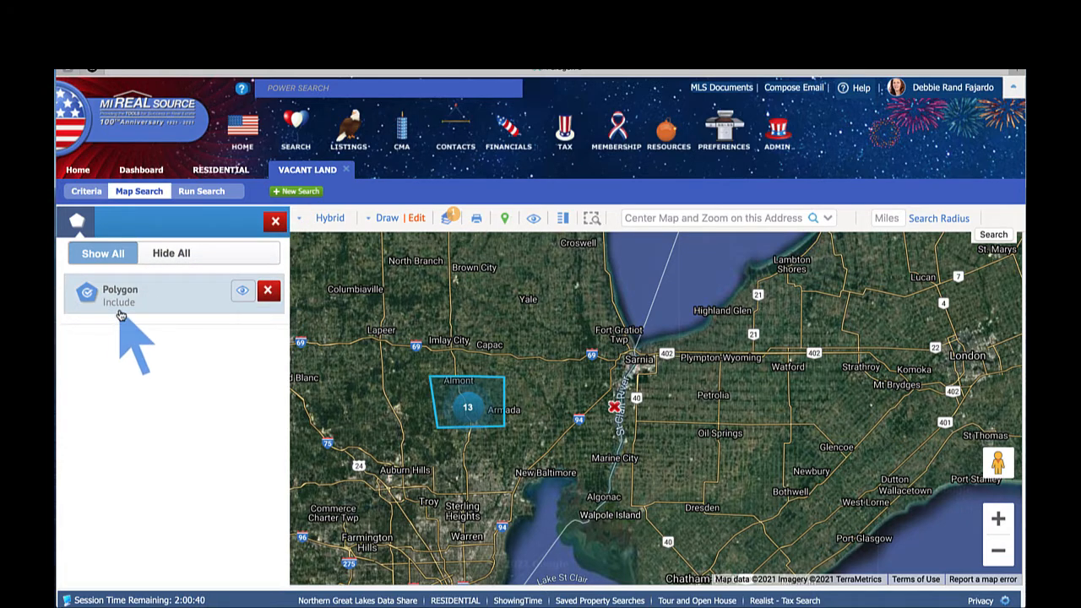
left_click(86, 292)
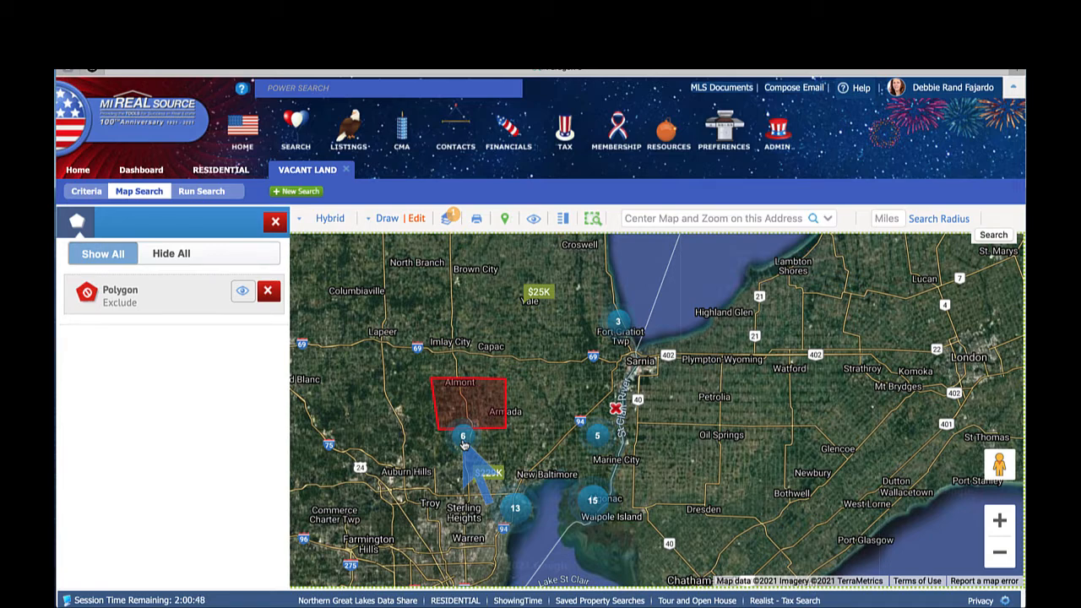
left_click(131, 303)
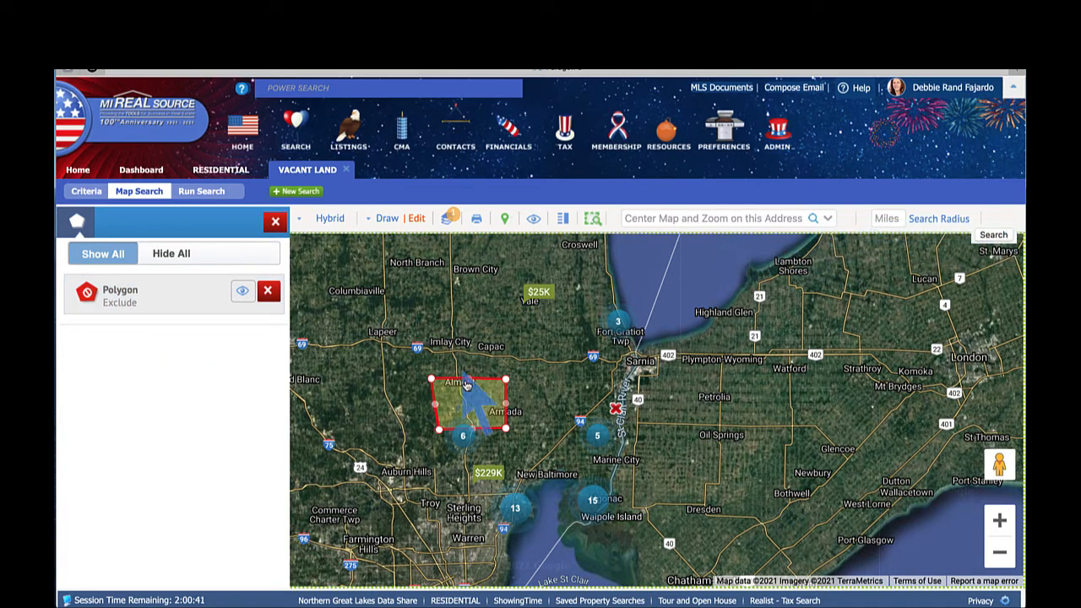
left_click_drag(440, 435, 444, 460)
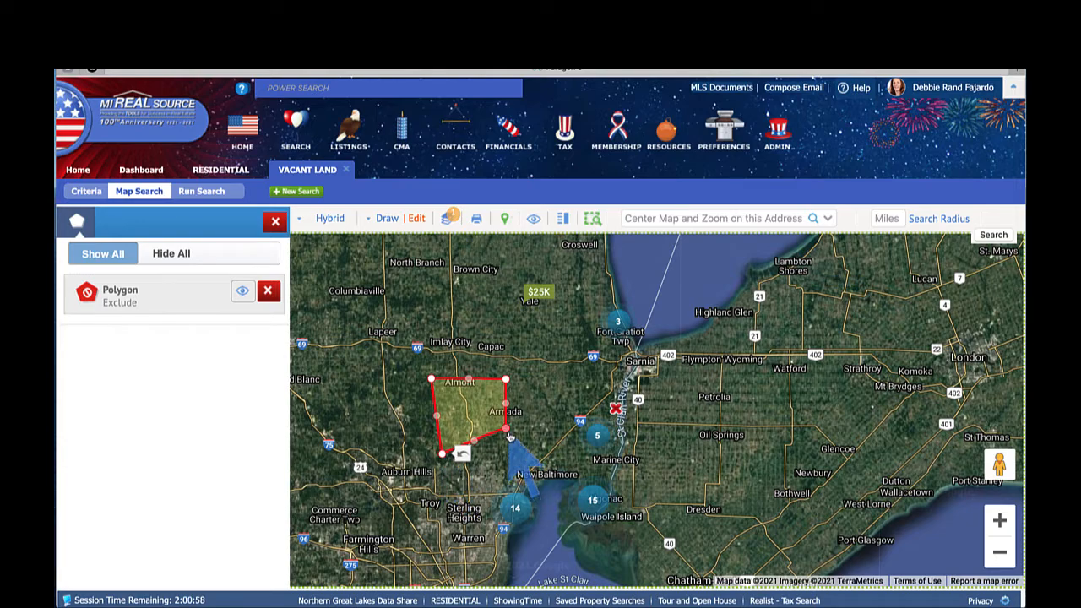
left_click_drag(507, 434, 507, 447)
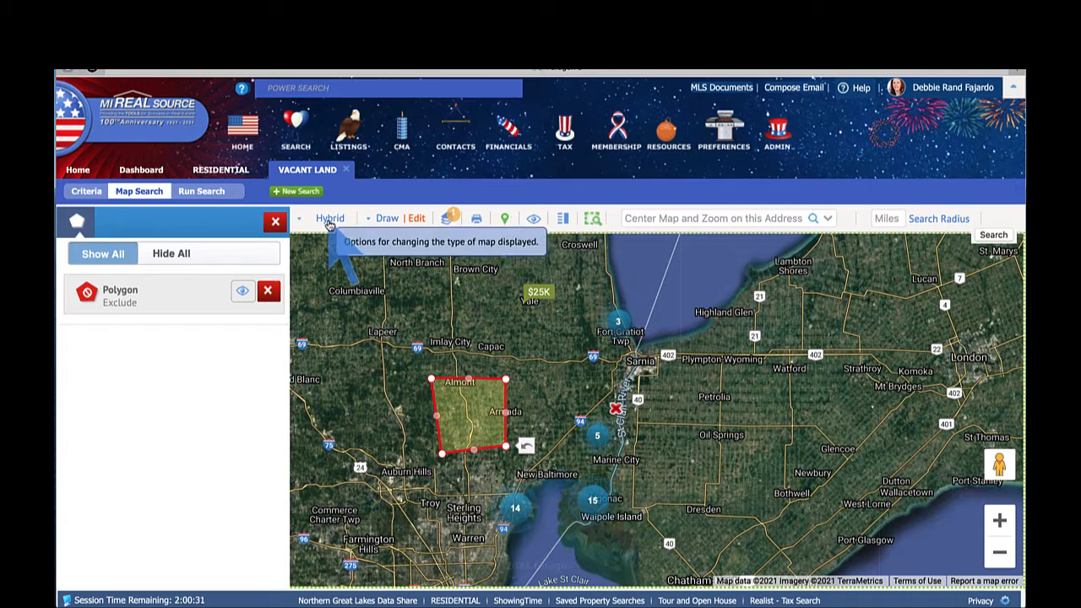
- Run the map search, showing the 38 matching listings in the results spreadsheet
left_click(202, 192)
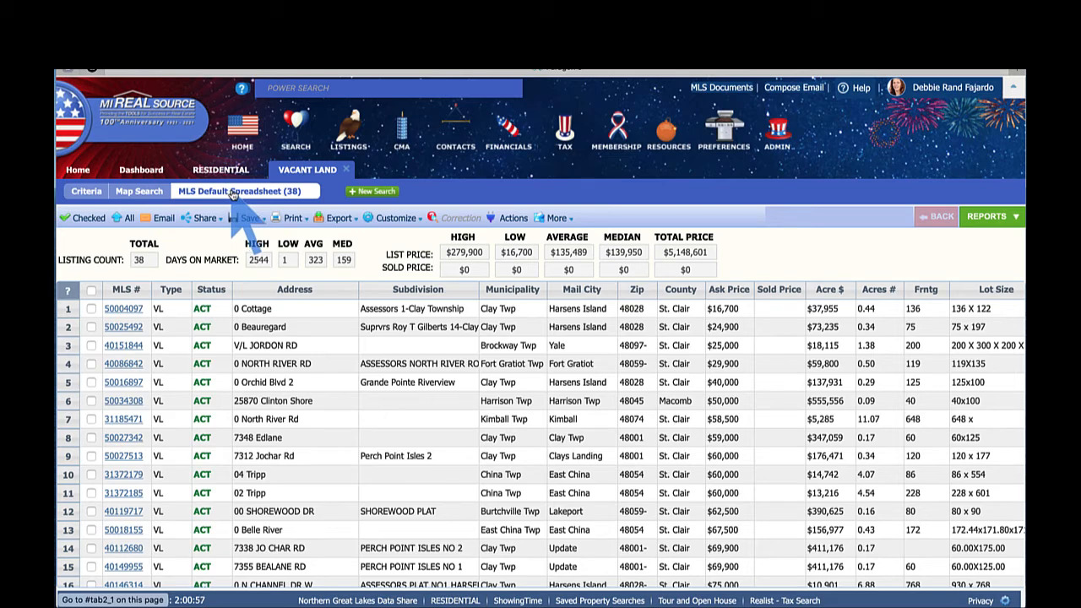
left_click(291, 218)
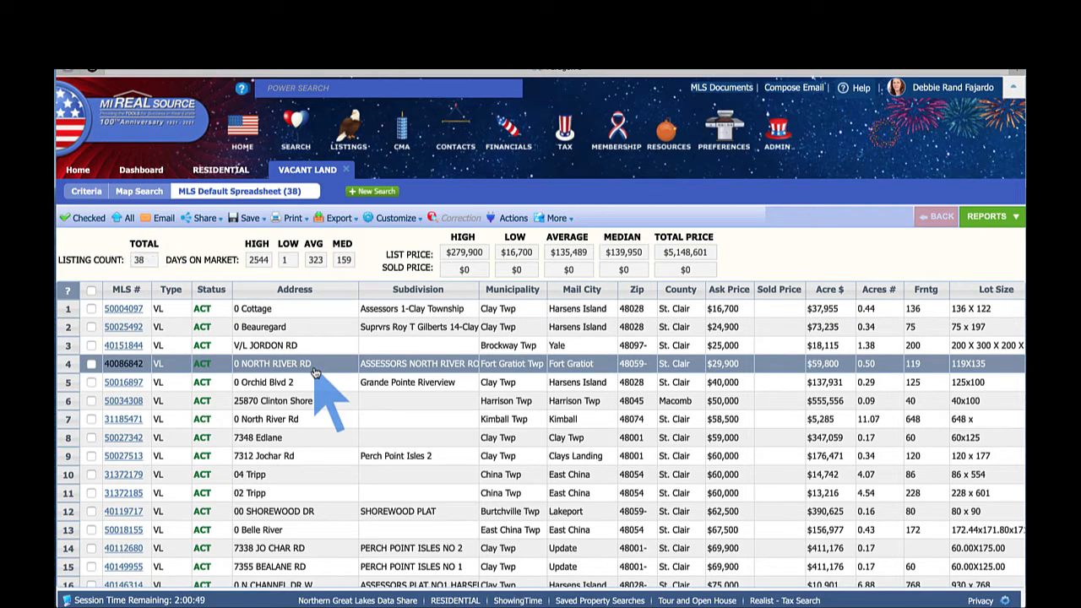
mouse_move(248, 220)
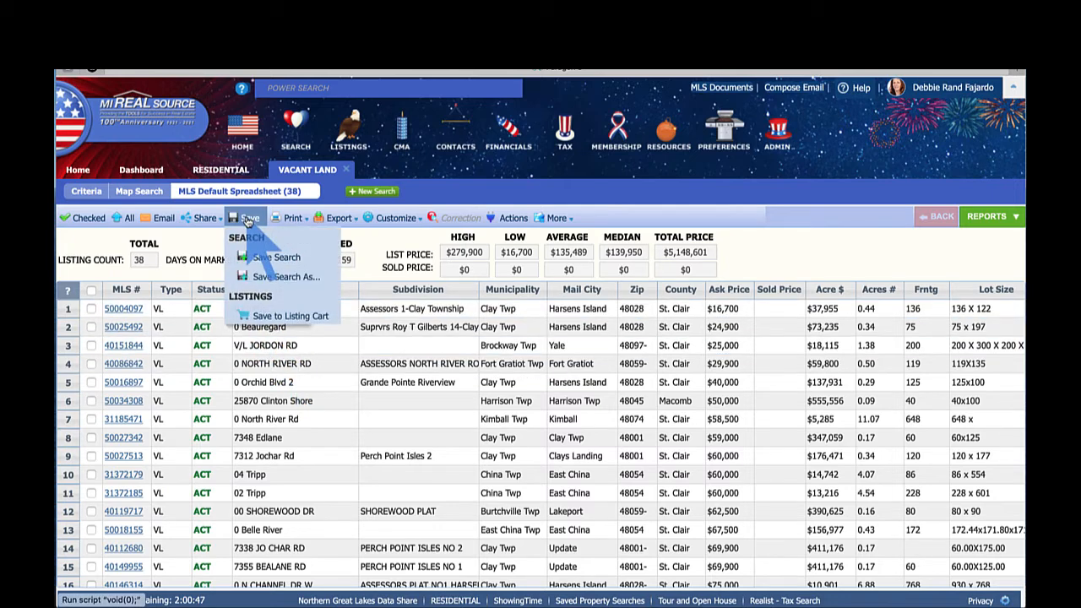
- Save the search for a contact, naming it with the client's name plus '03 2021'
left_click(288, 279)
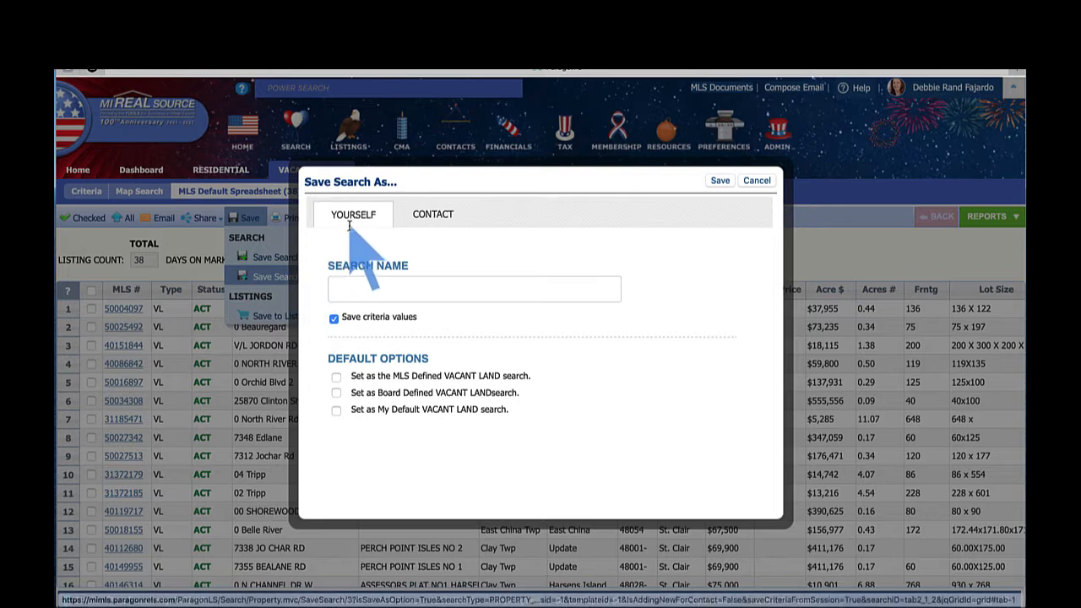
left_click(434, 211)
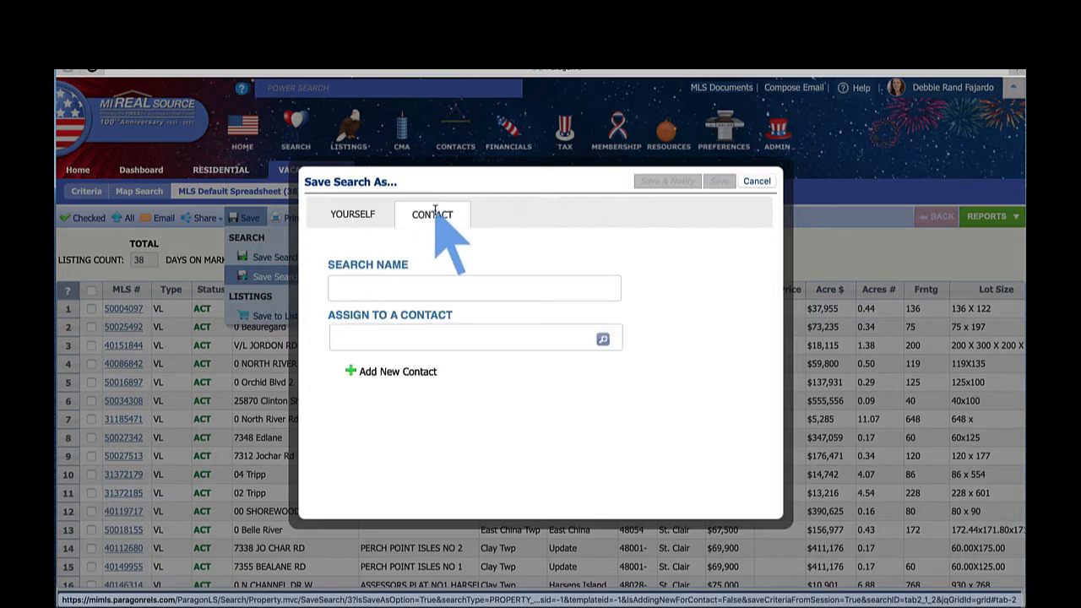
left_click(391, 291)
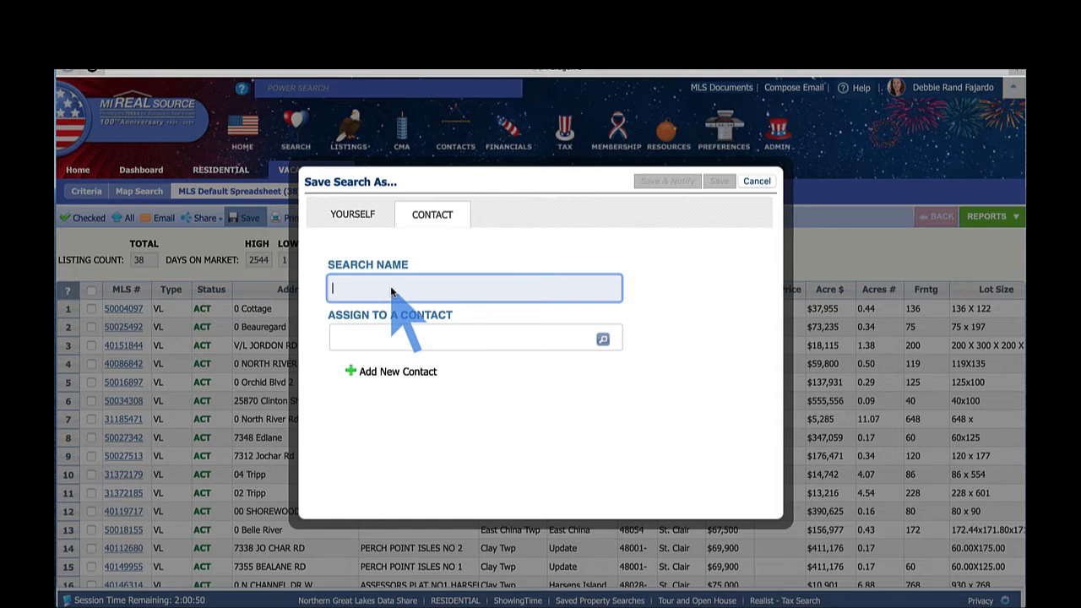
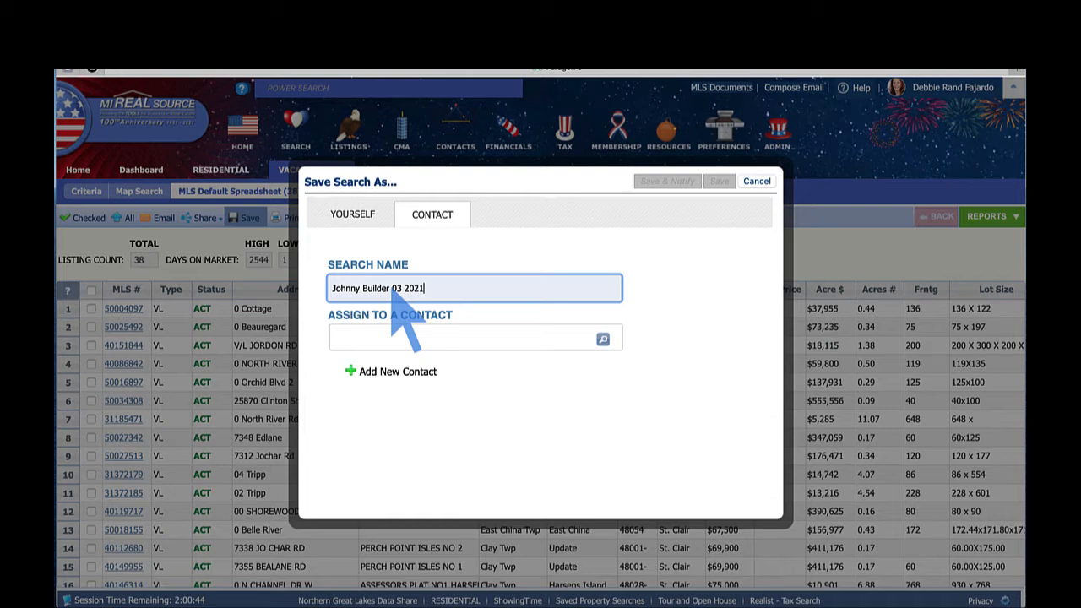
left_click(388, 339)
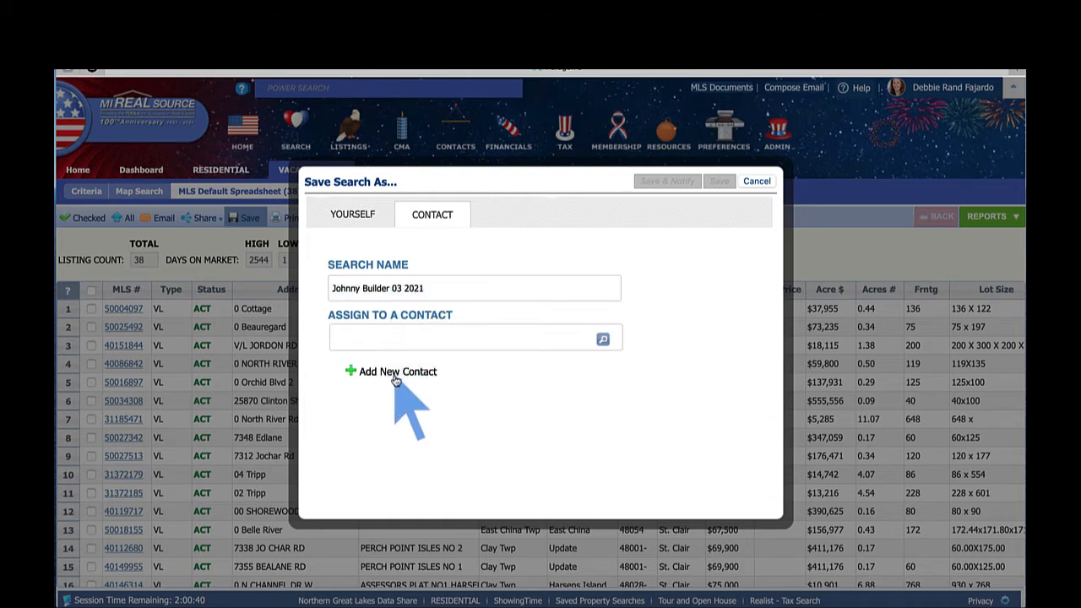
- Add a new contact with the client's first name, last name and e-mail, then Save & Notify
left_click(395, 372)
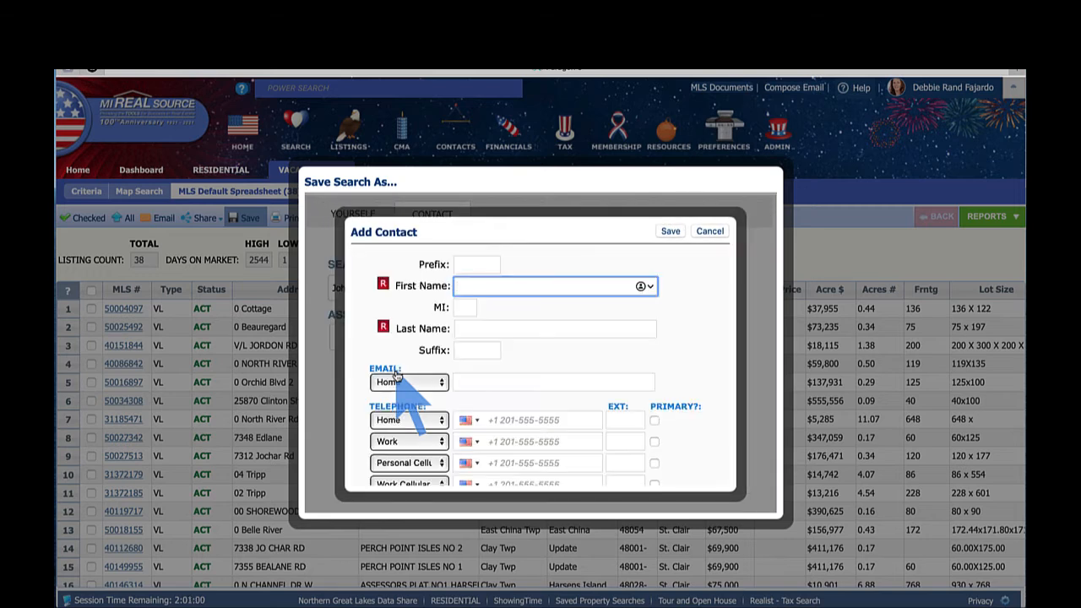
key("Tab")
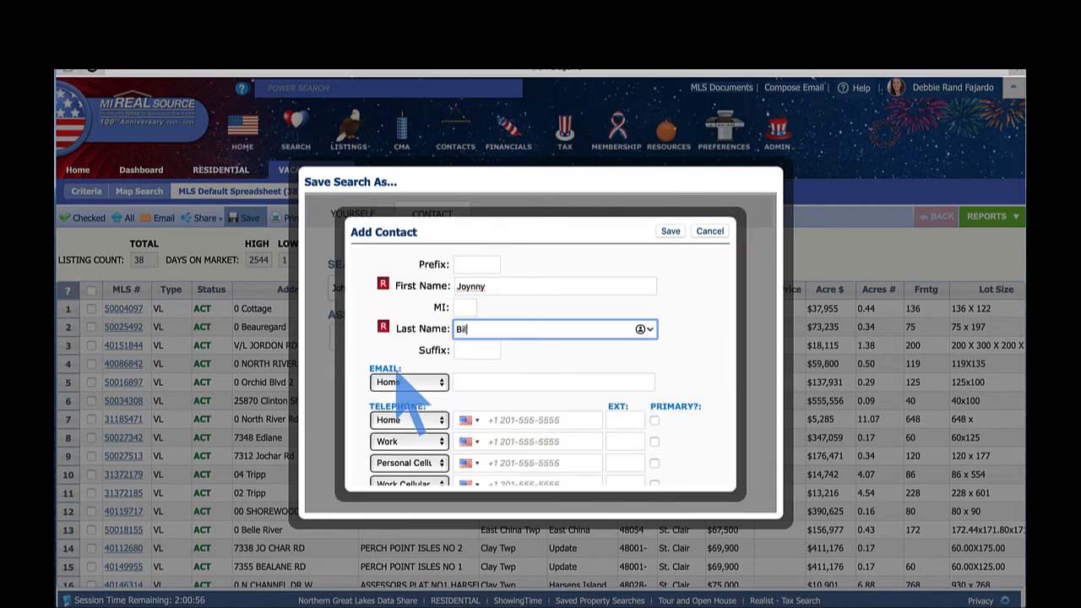
left_click(466, 384)
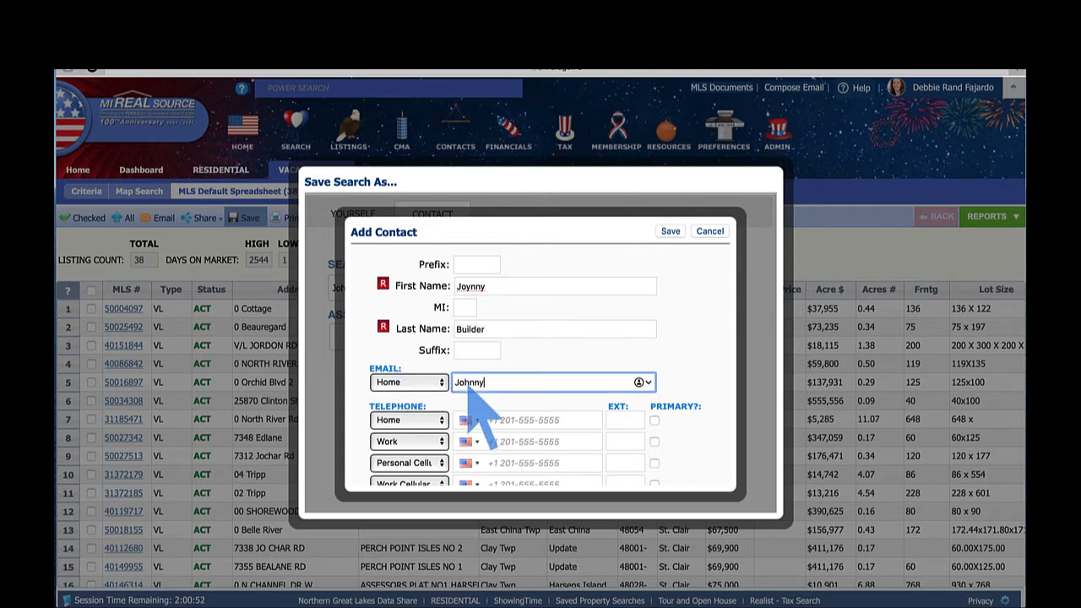
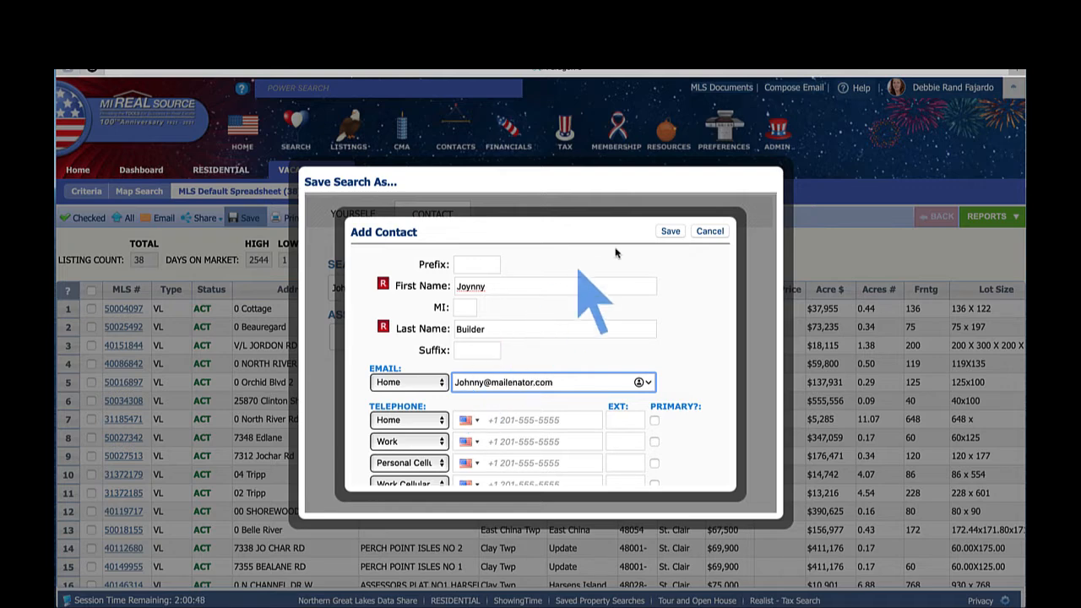
left_click(669, 231)
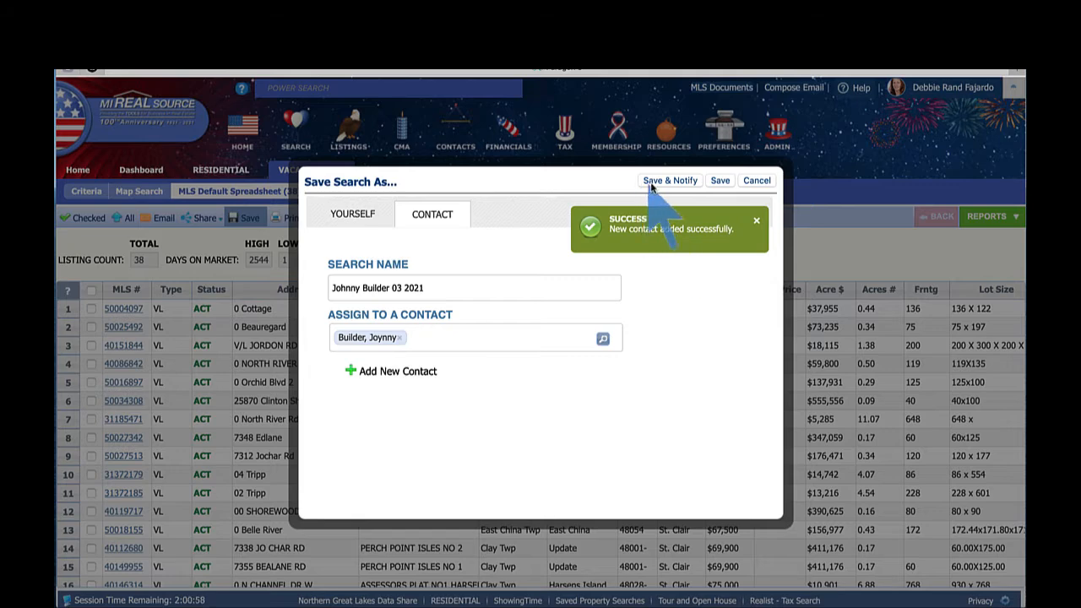
left_click(670, 180)
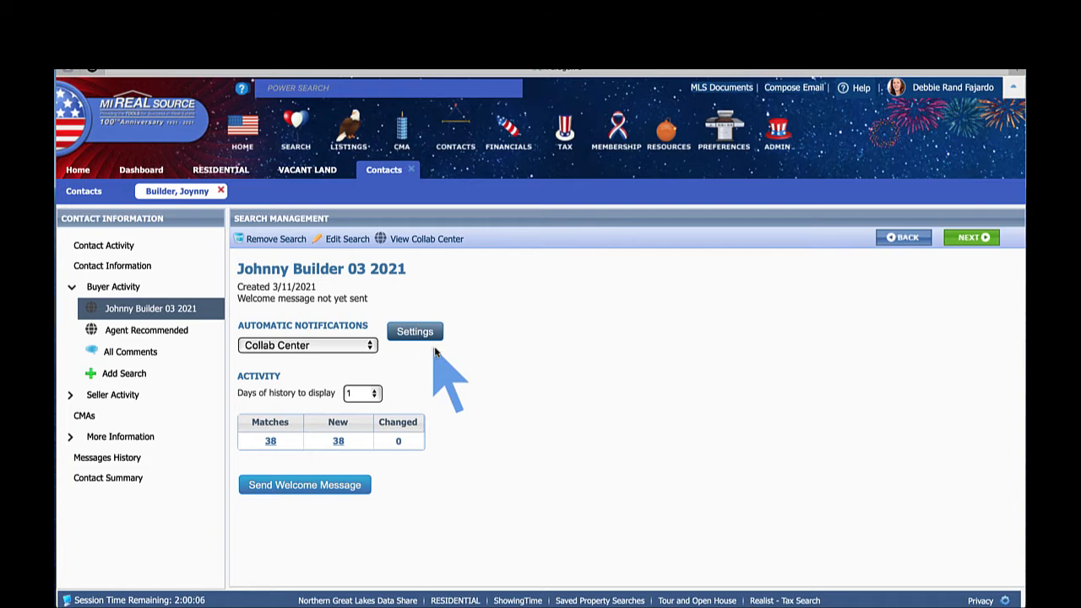
- Write a welcome message greeting the client, explaining the Macomb and St. Clair land search, signed with the agent's name
left_click(316, 490)
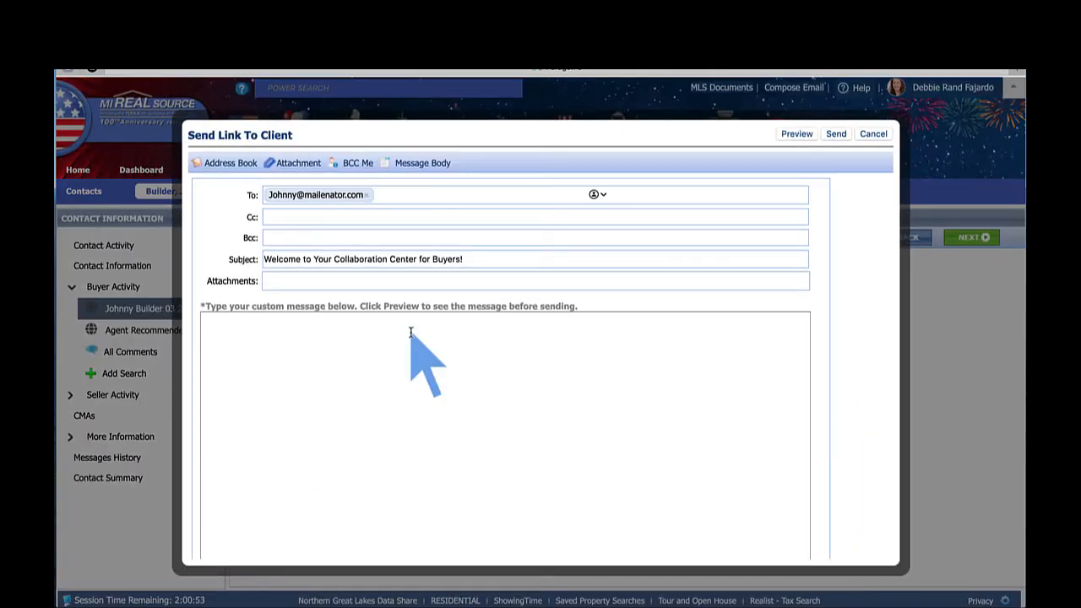
left_click(411, 333)
type("Hi Johnny,")
key("Return")
type("I've selected both M")
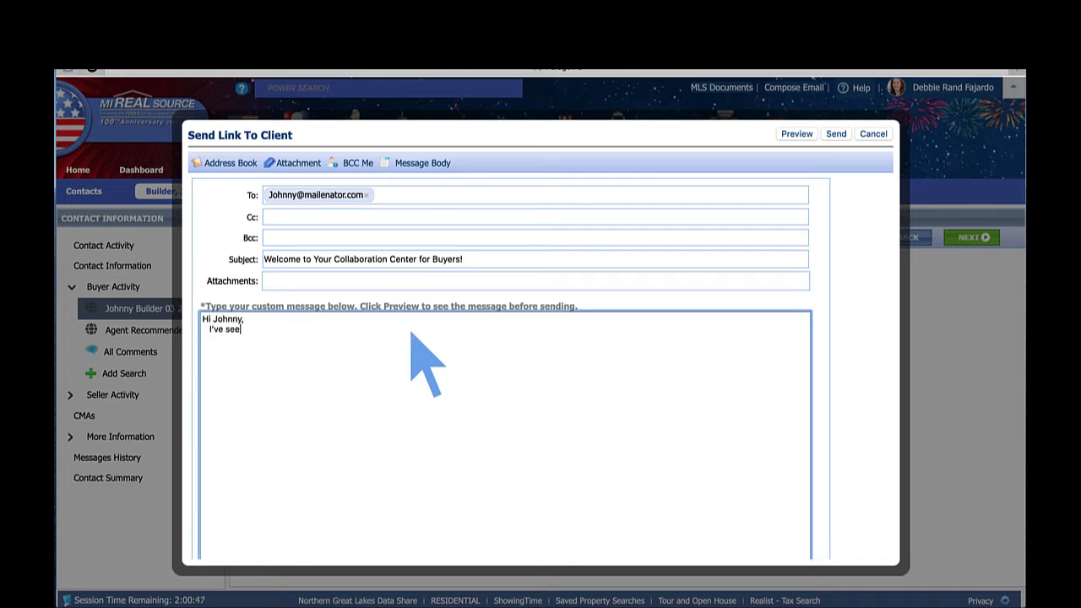
type("acomb and St. Clair counties for your vacan")
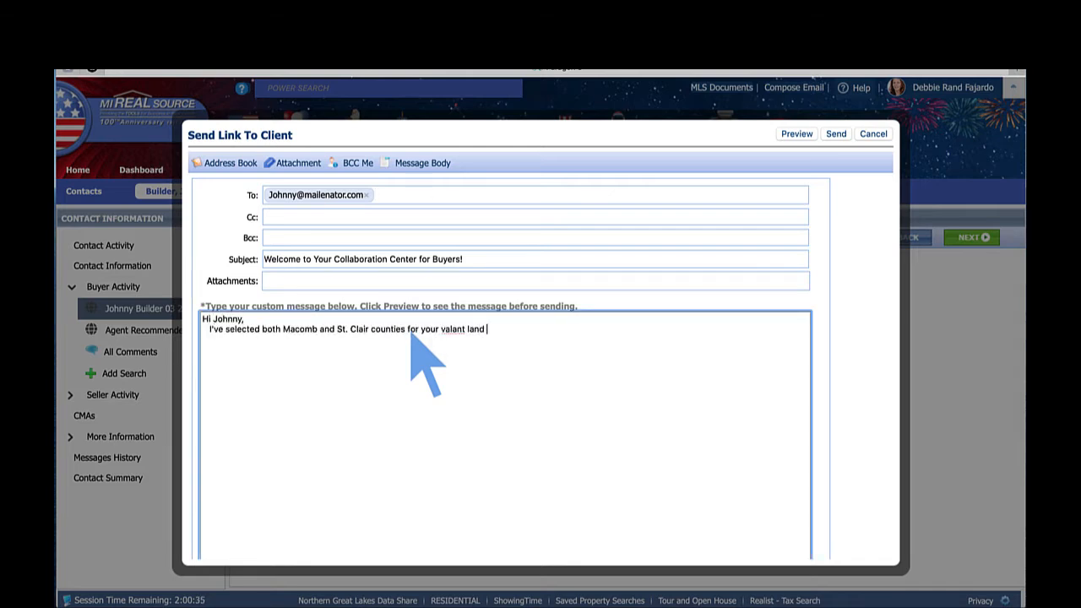
type("t land search.  I've removed most of the properties that are a li")
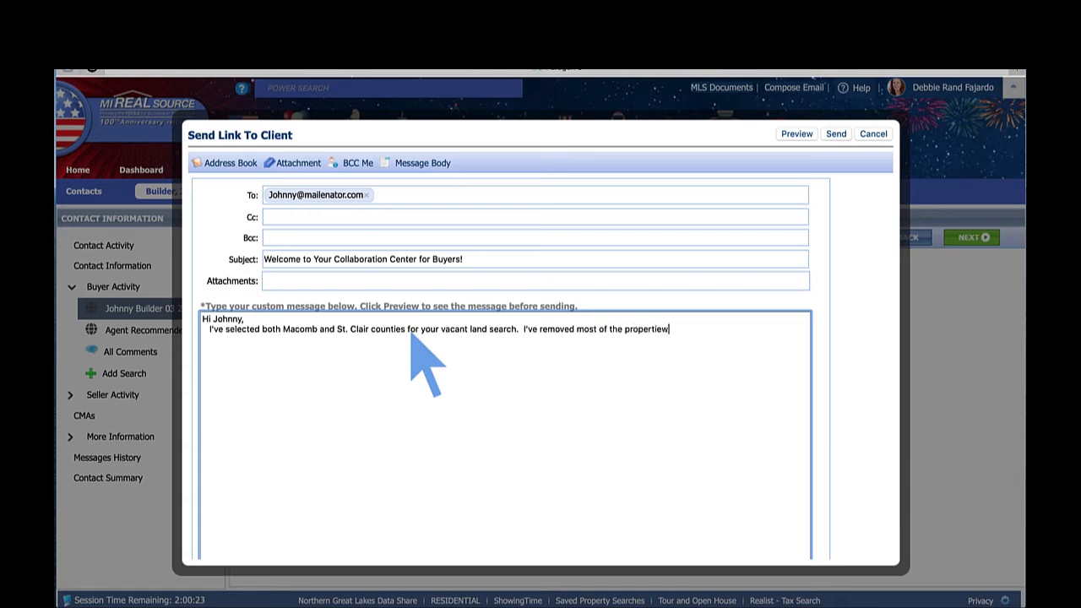
type("ttle far inland.  When you find listings you don't like, just ta")
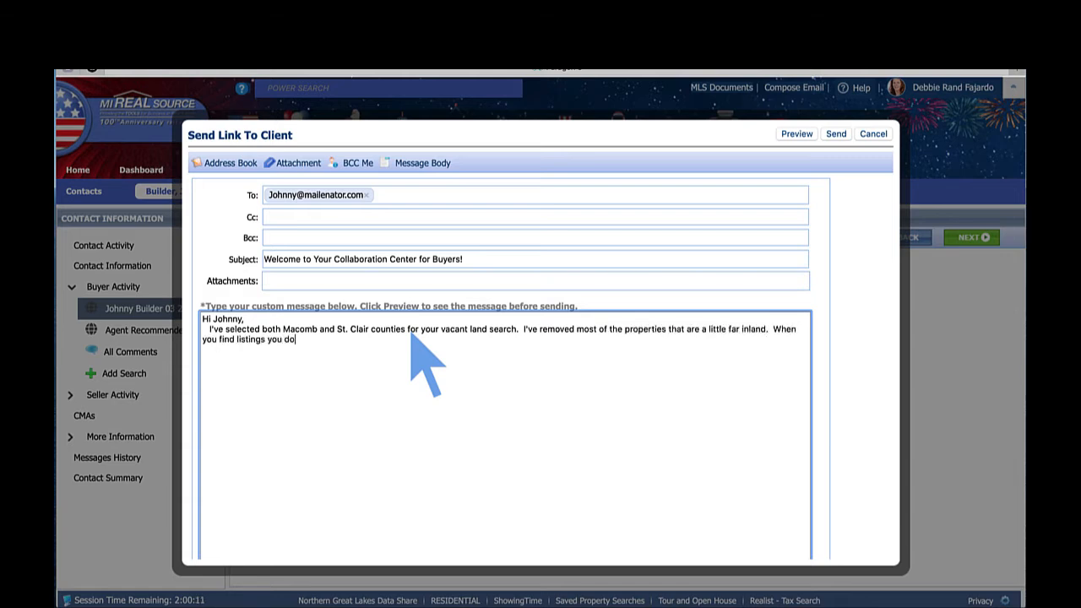
type("p the \"Reject\" button.")
key("Return")
key("Return")
type("Debbie")
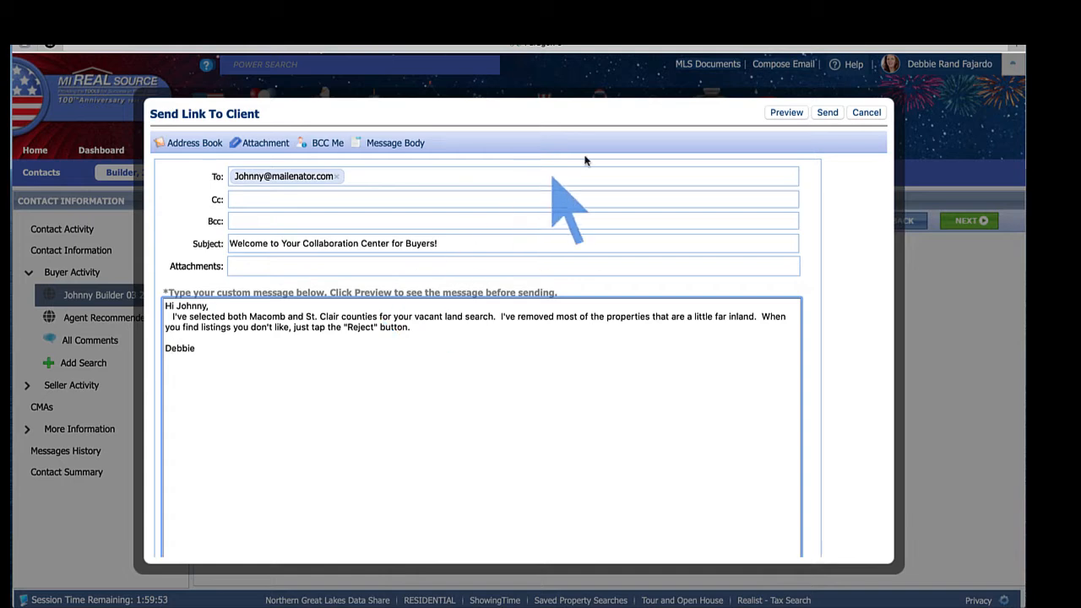
- Preview the welcome e-mail down through the Collaboration Center guide to the signature, then close the preview
left_click(791, 115)
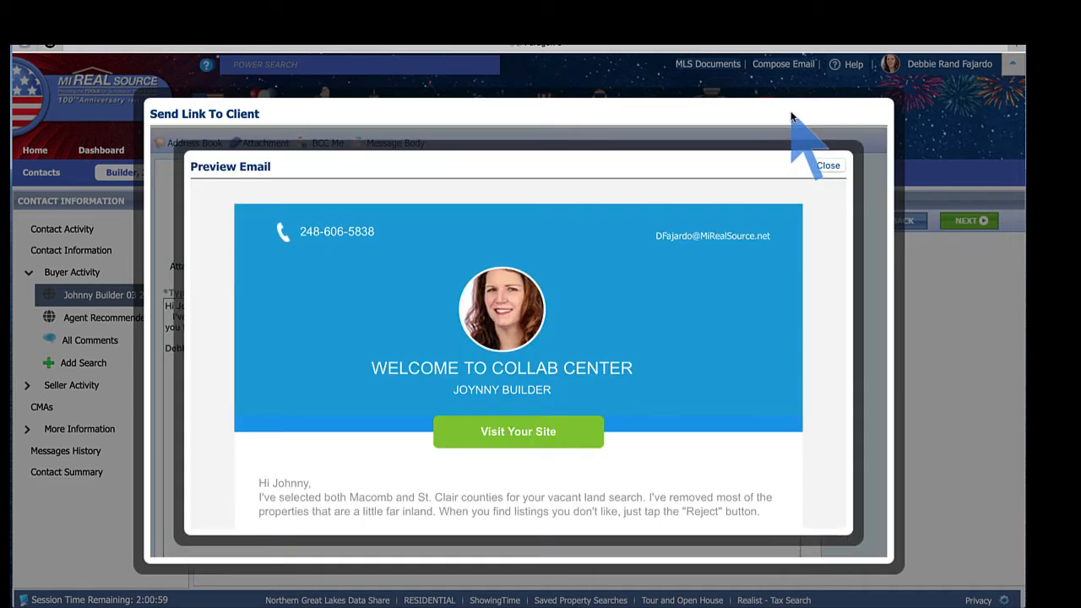
scroll(745, 295, "down", 2)
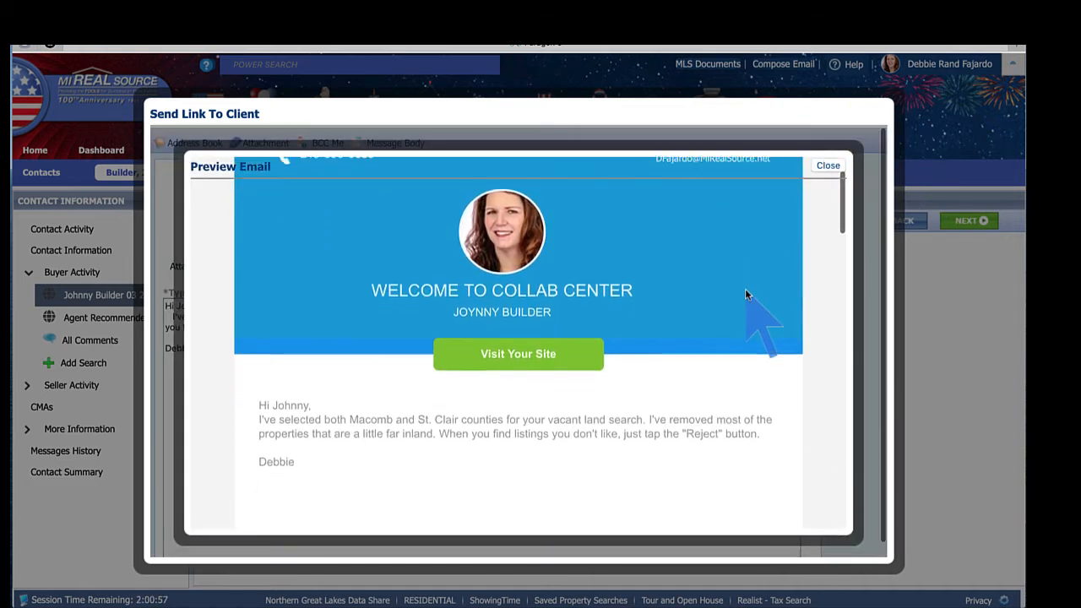
scroll(744, 294, "down", 2)
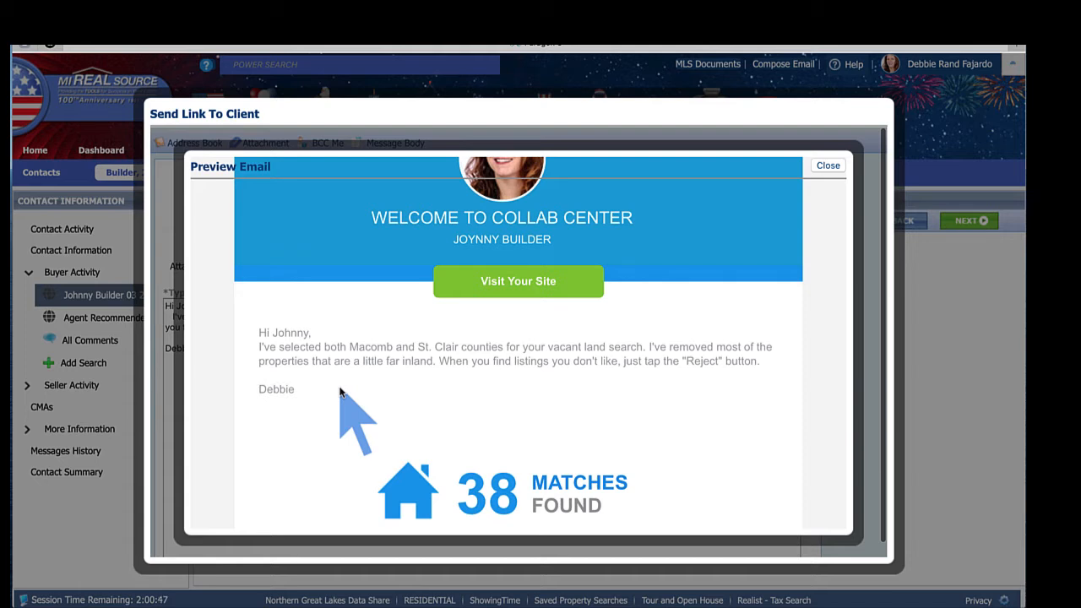
scroll(395, 386, "down", 1)
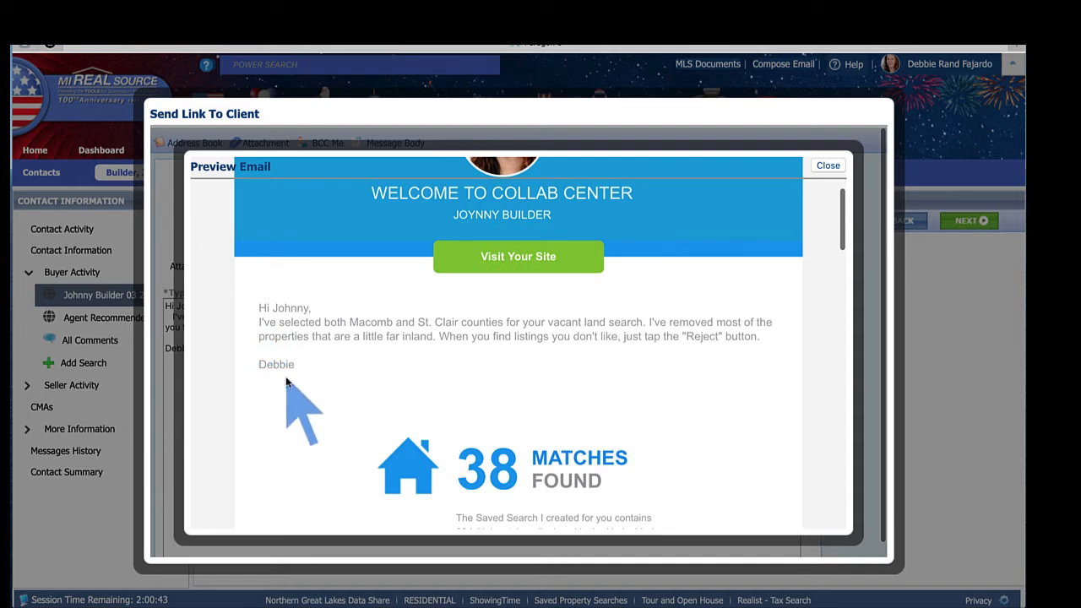
scroll(286, 383, "down", 10)
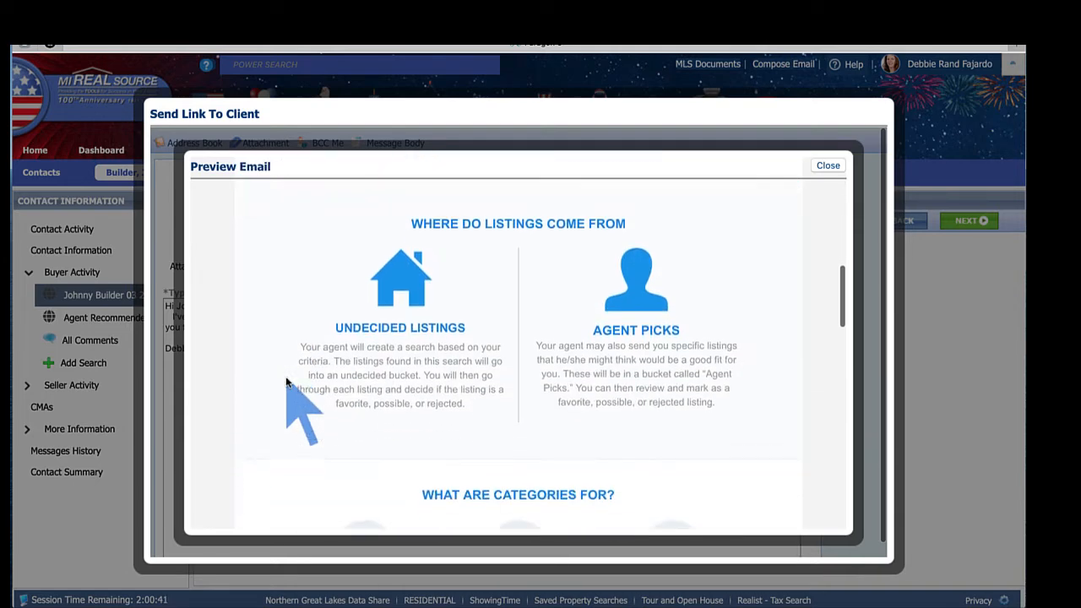
scroll(285, 383, "down", 10)
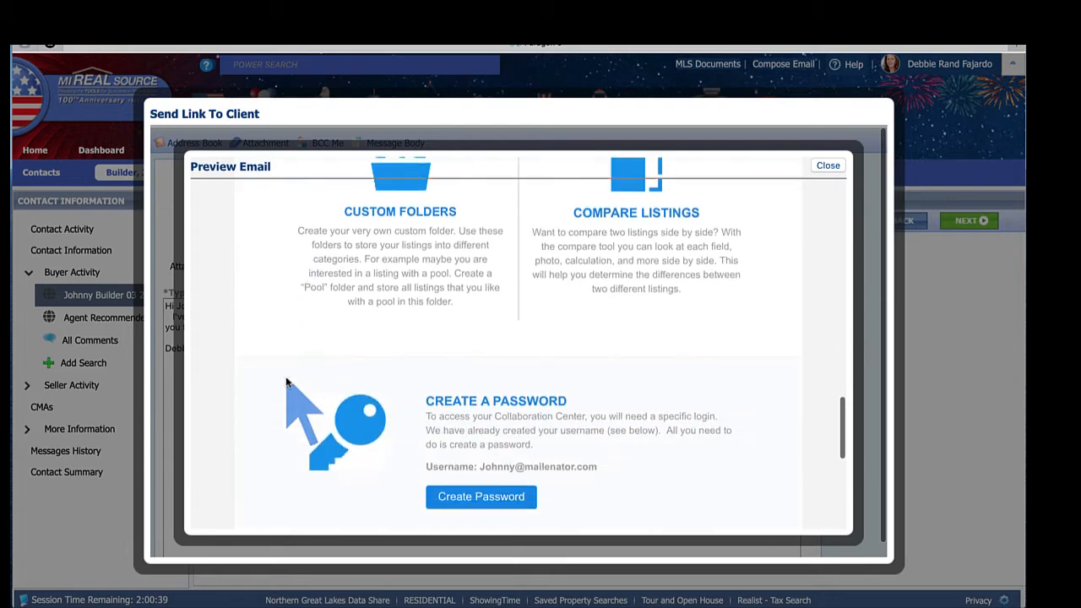
scroll(289, 375, "down", 5)
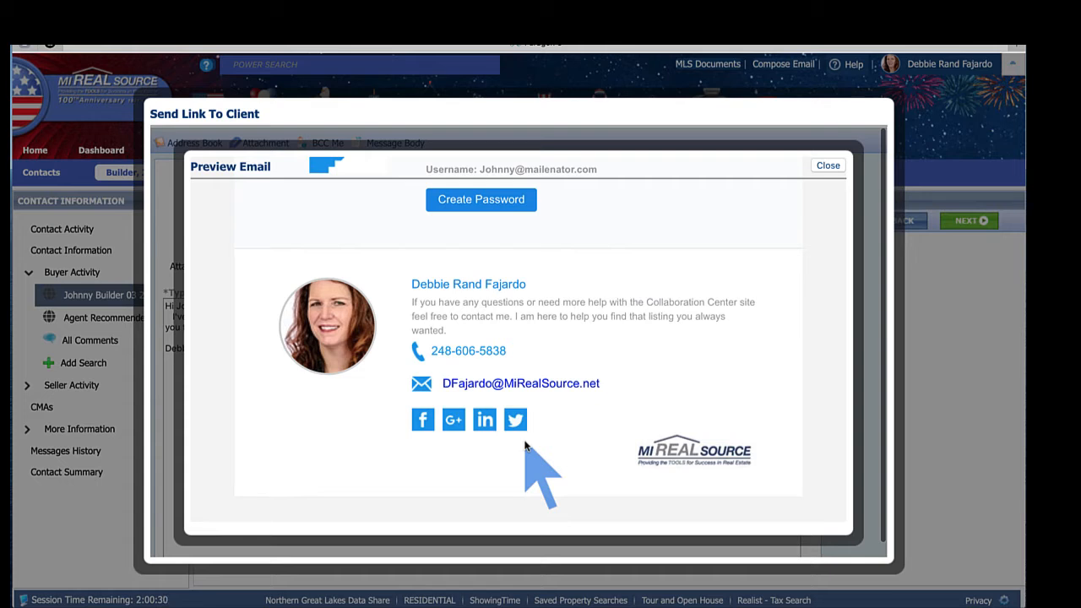
left_click(828, 167)
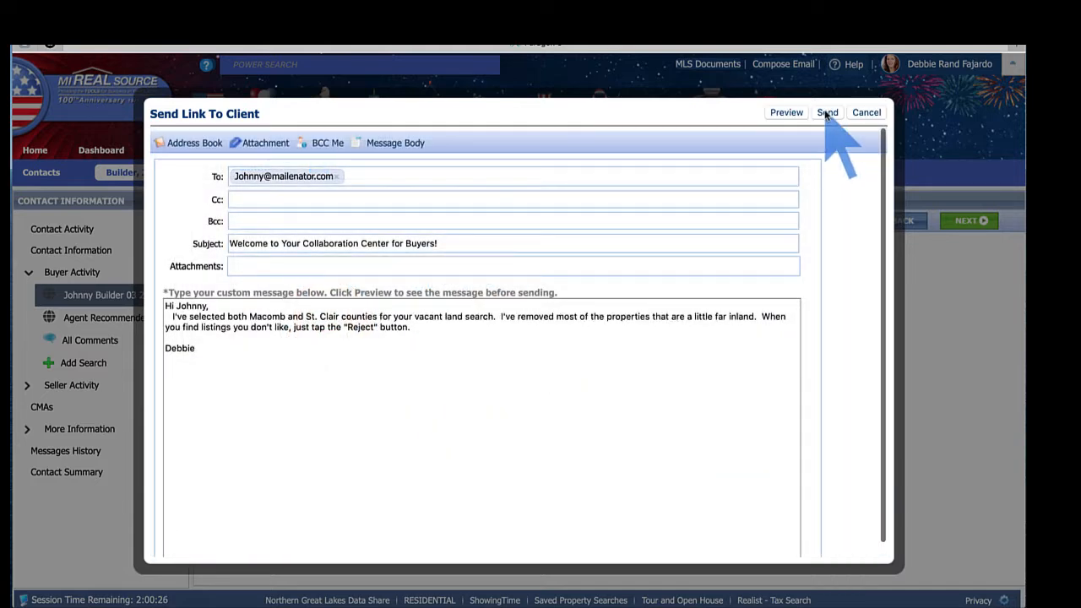
- Send the Collaboration Center invitation e-mail and dismiss the Email Sent confirmation
left_click(827, 114)
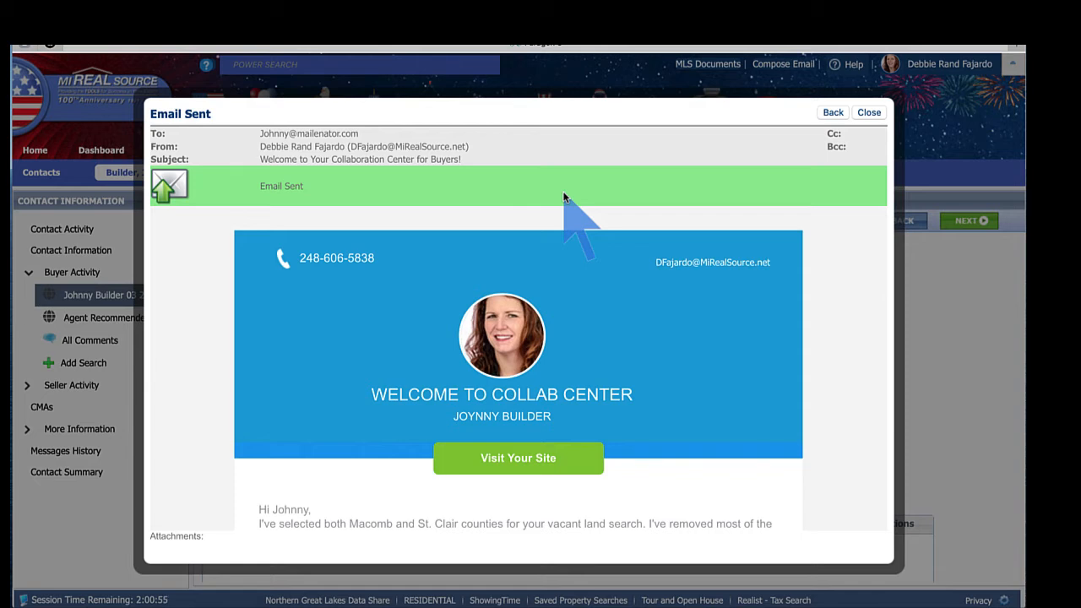
left_click(868, 113)
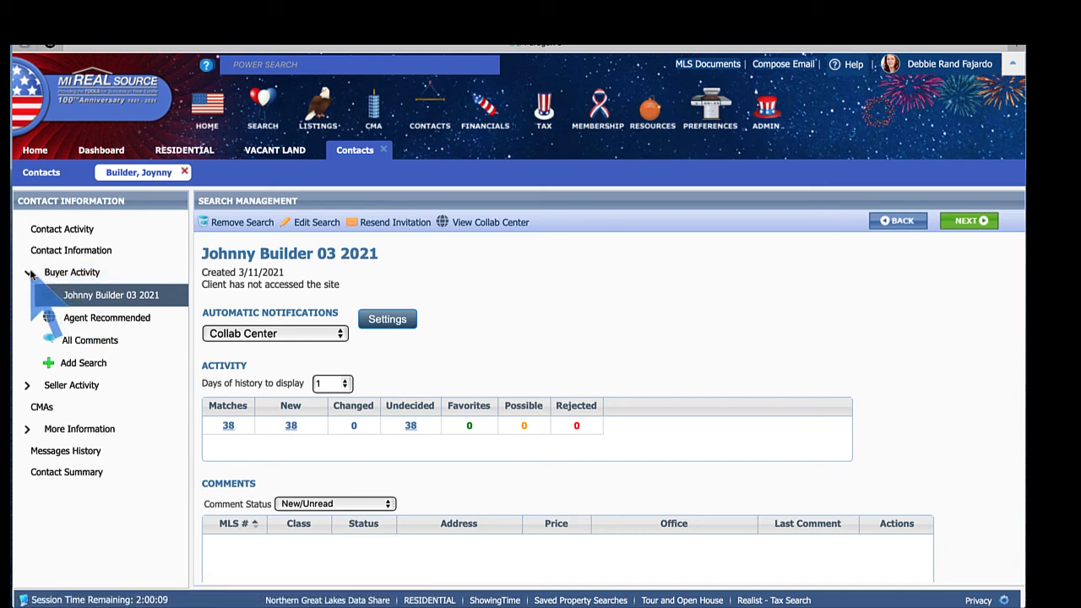
- Edit the saved search to exclude Y6 - Canal Frontage (24 matches) and bring up the full features list
left_click(81, 277)
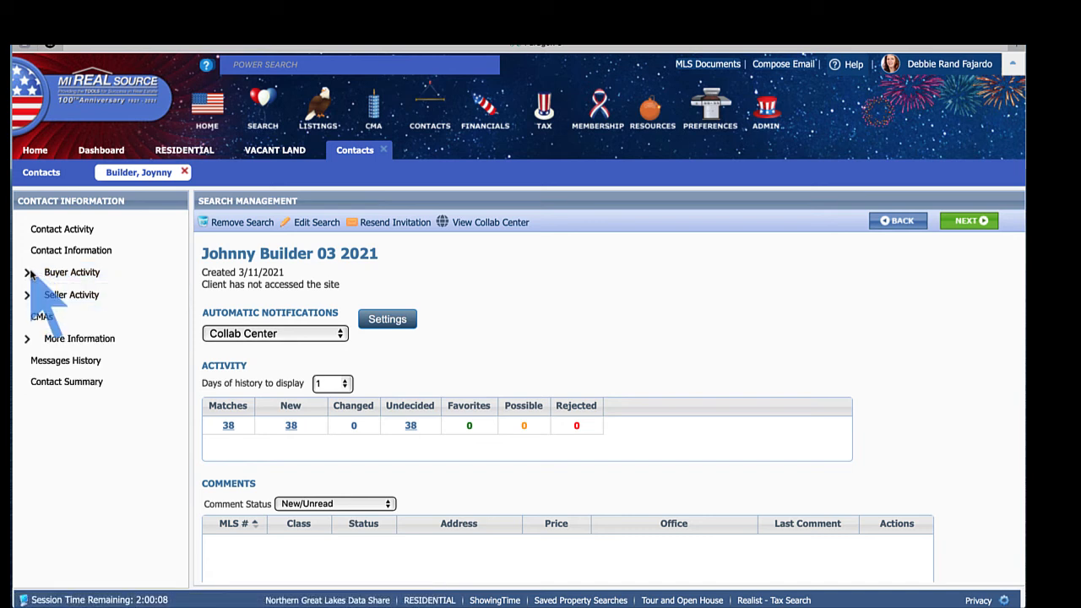
left_click(78, 279)
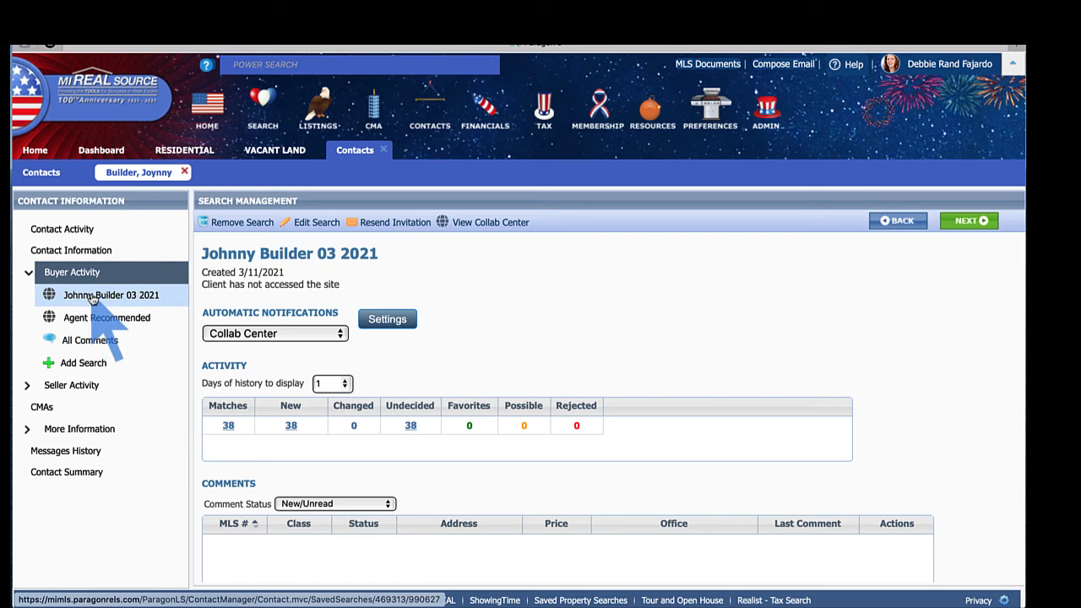
left_click(312, 223)
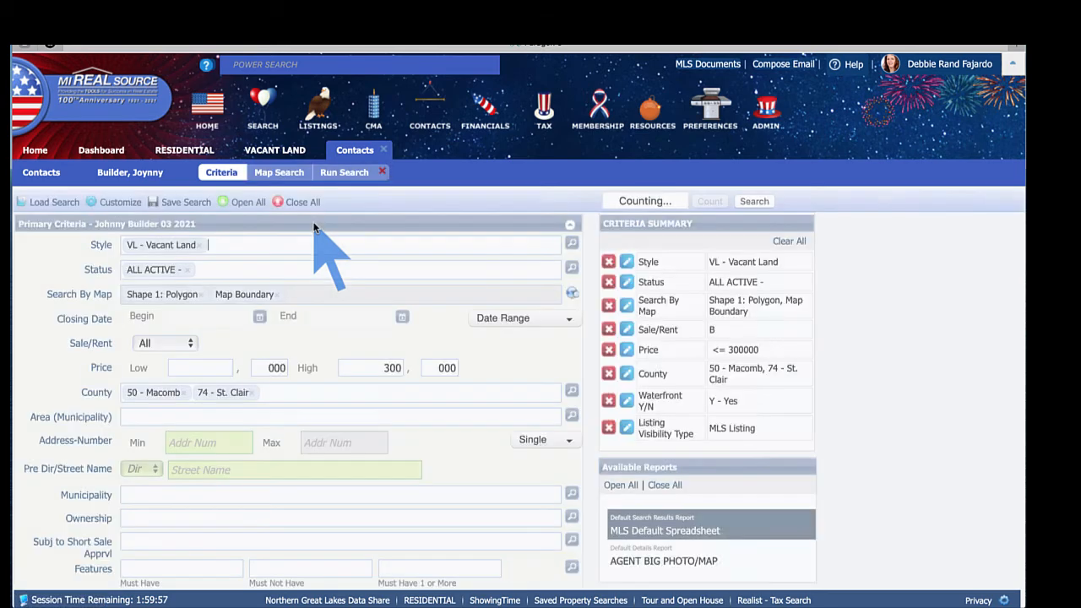
scroll(352, 304, "down", 3)
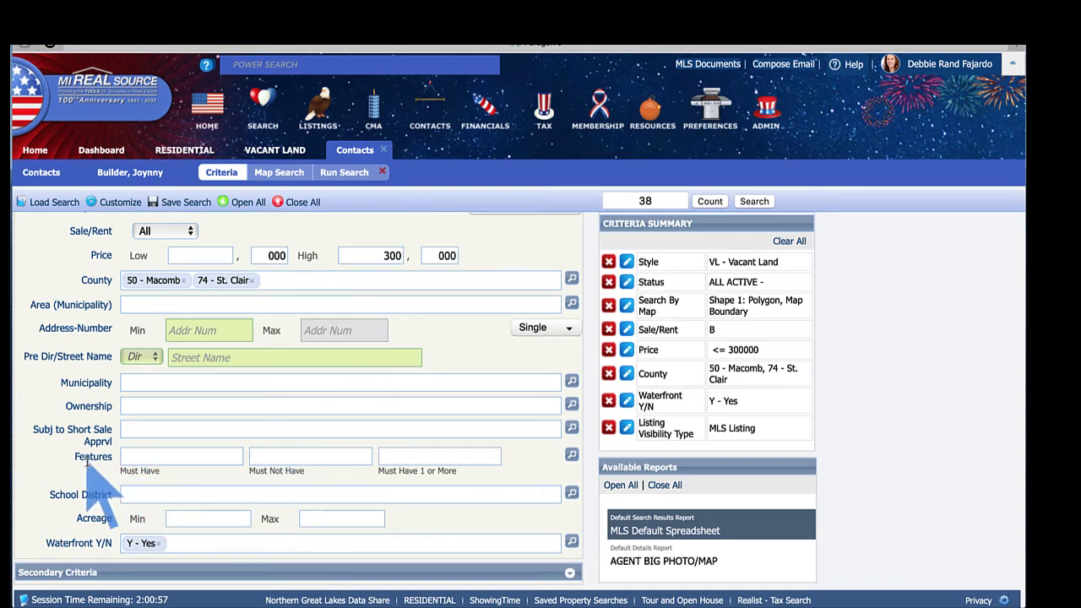
left_click(282, 459)
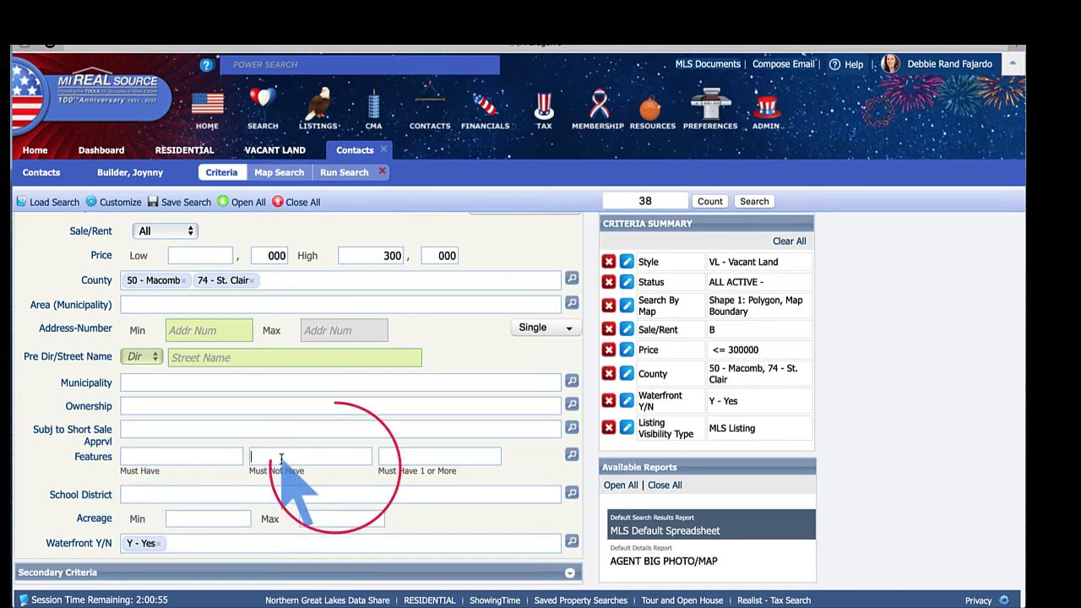
type("cana")
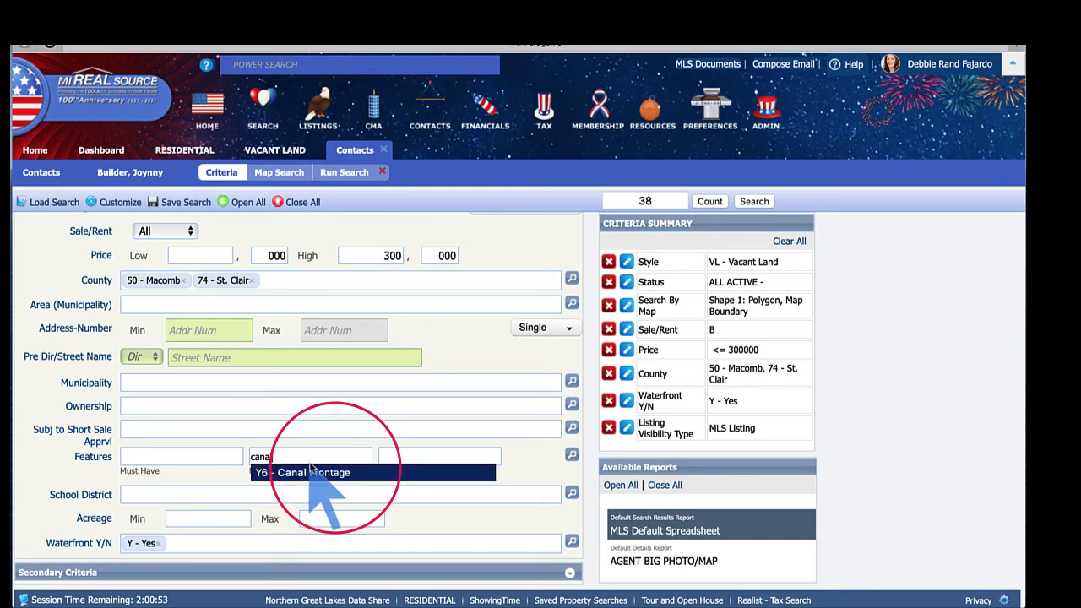
left_click(318, 472)
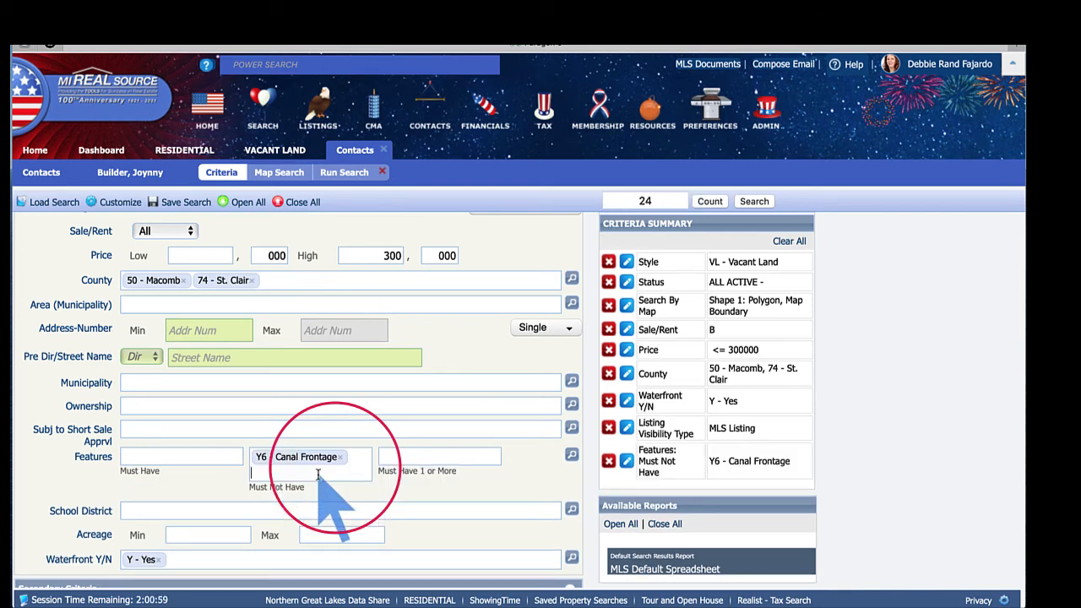
left_click(571, 457)
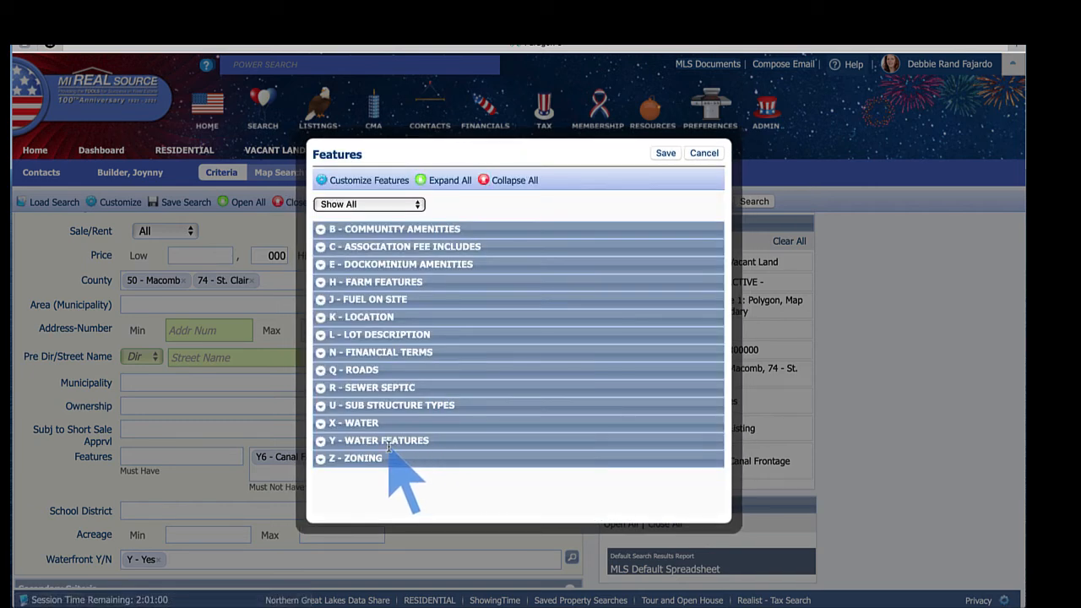
- Mark Y17 - Pond as Must Not Have under Water Features and save the feature exclusions
left_click(324, 441)
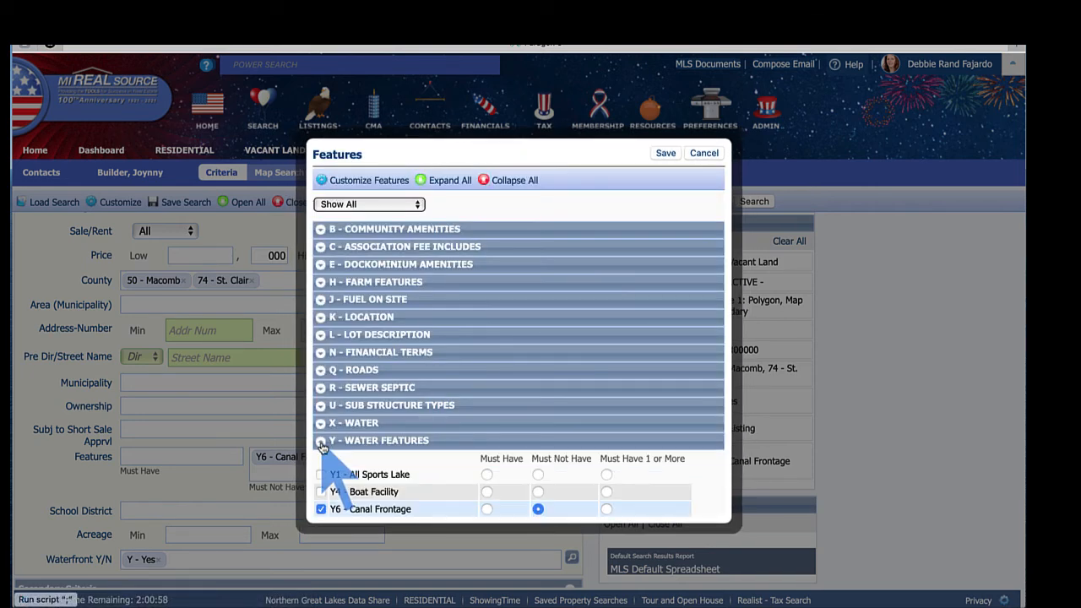
scroll(323, 446, "down", 5)
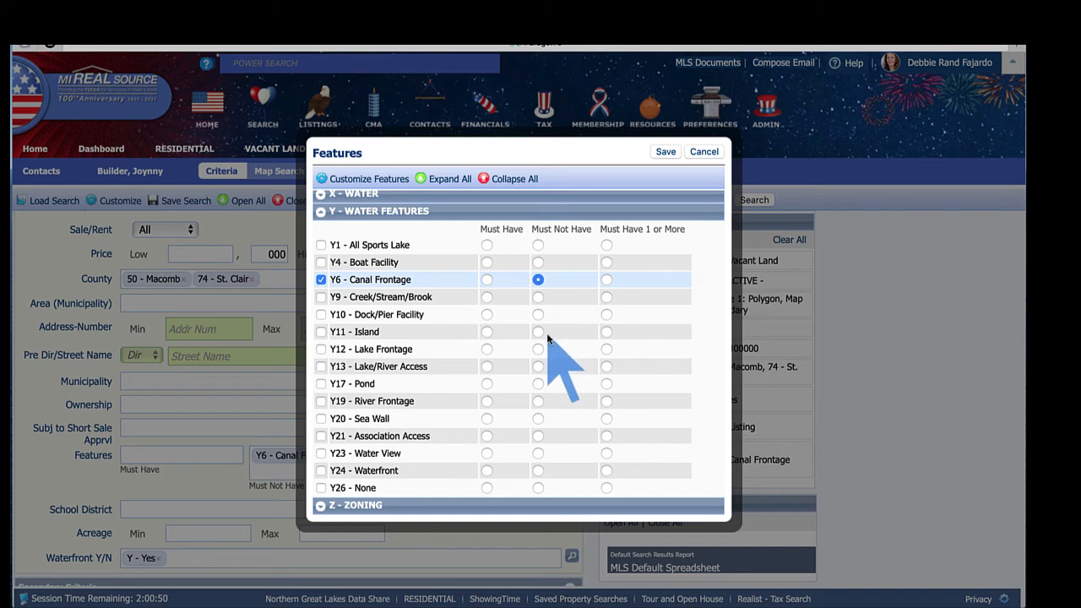
left_click(538, 384)
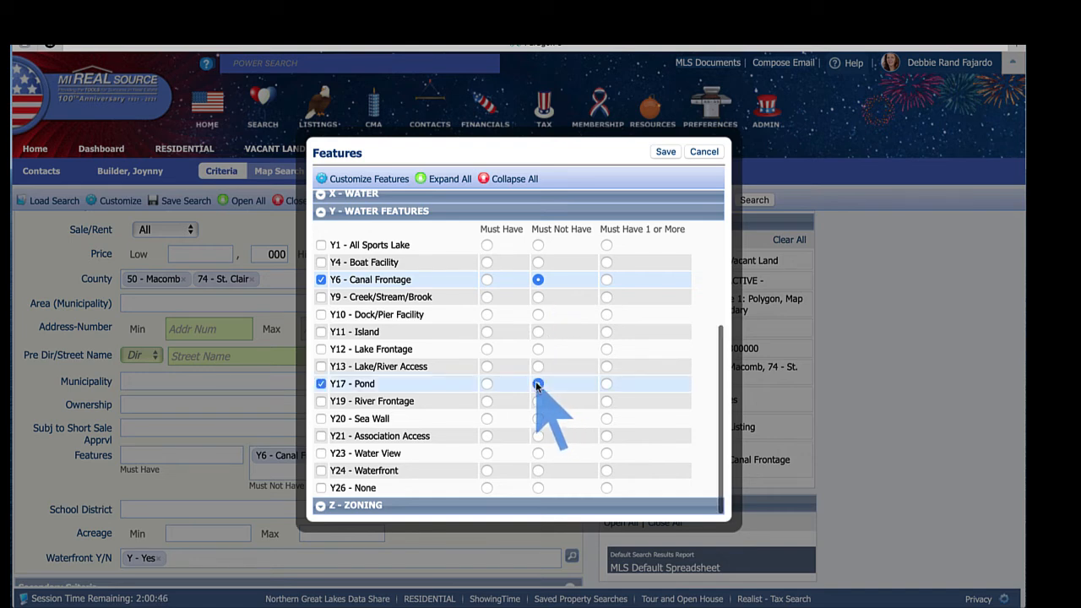
left_click(667, 151)
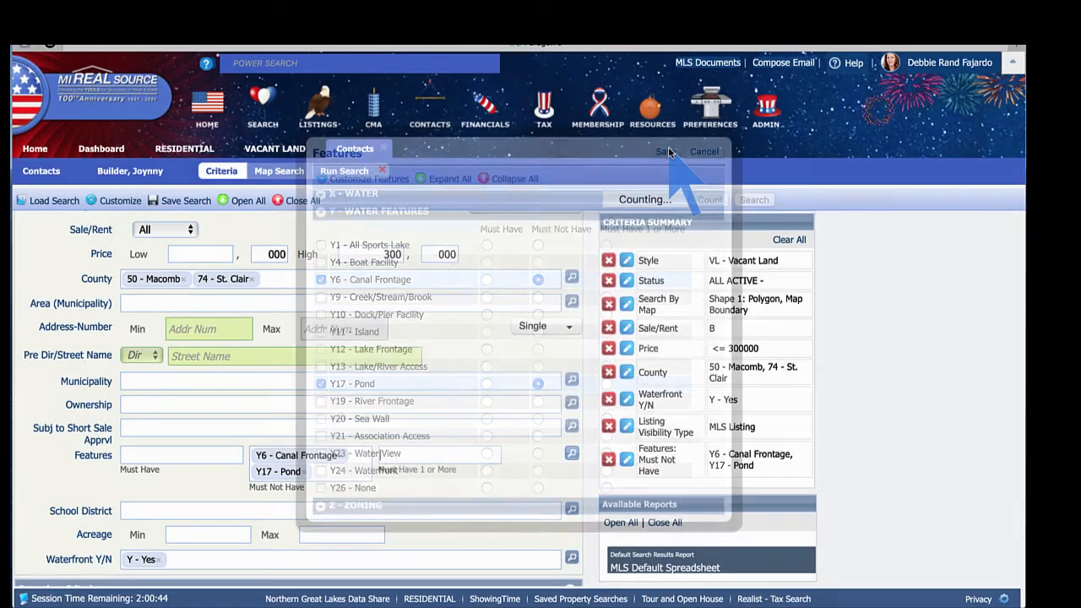
left_click(179, 200)
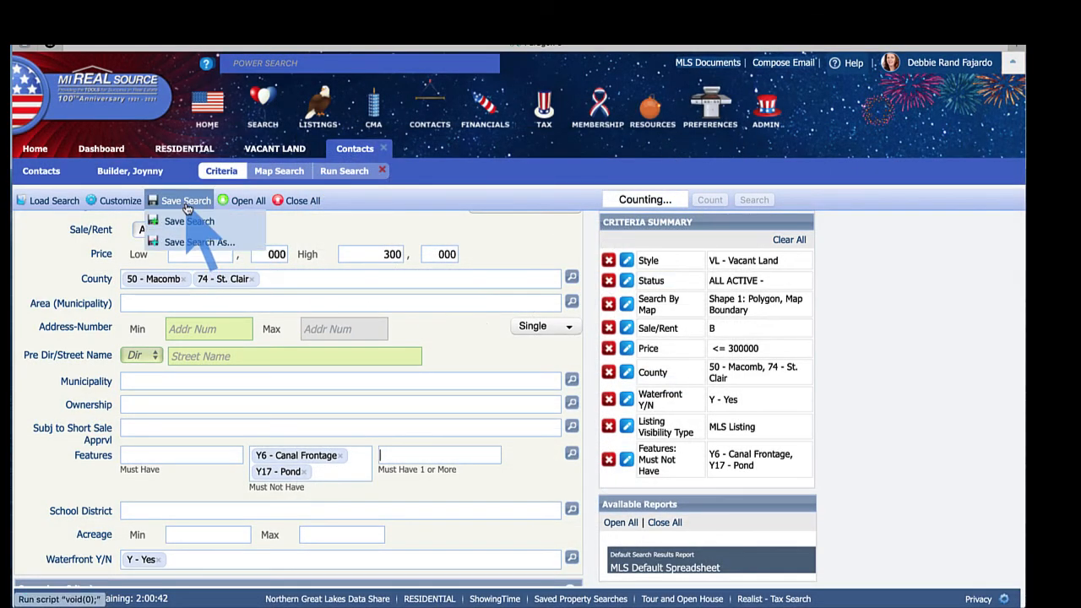
- Resave the search under its existing name and run it, listing 23 vacant land matches
left_click(190, 223)
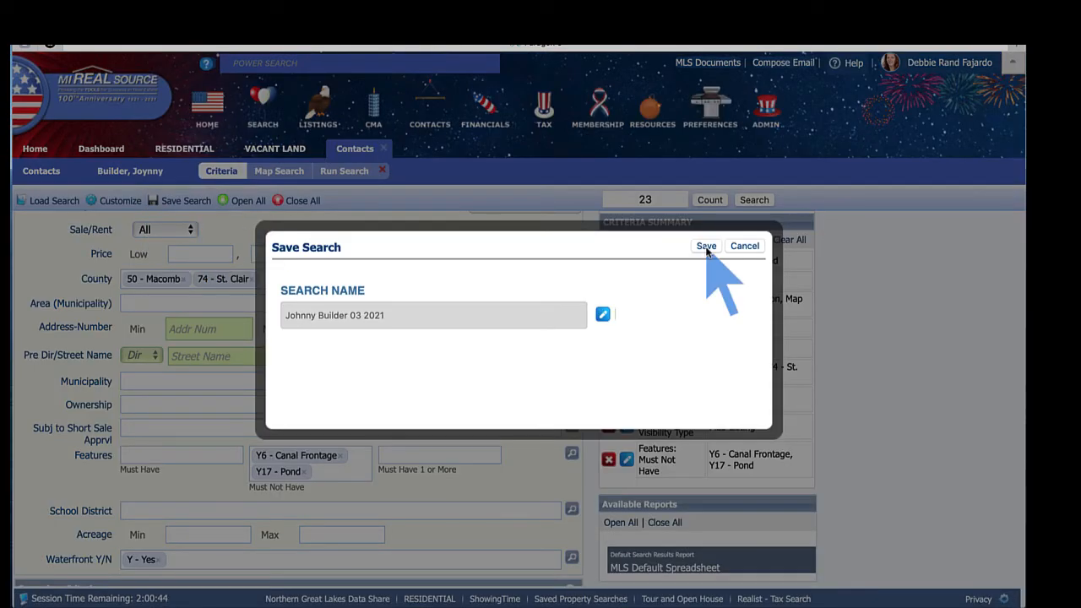
left_click(707, 247)
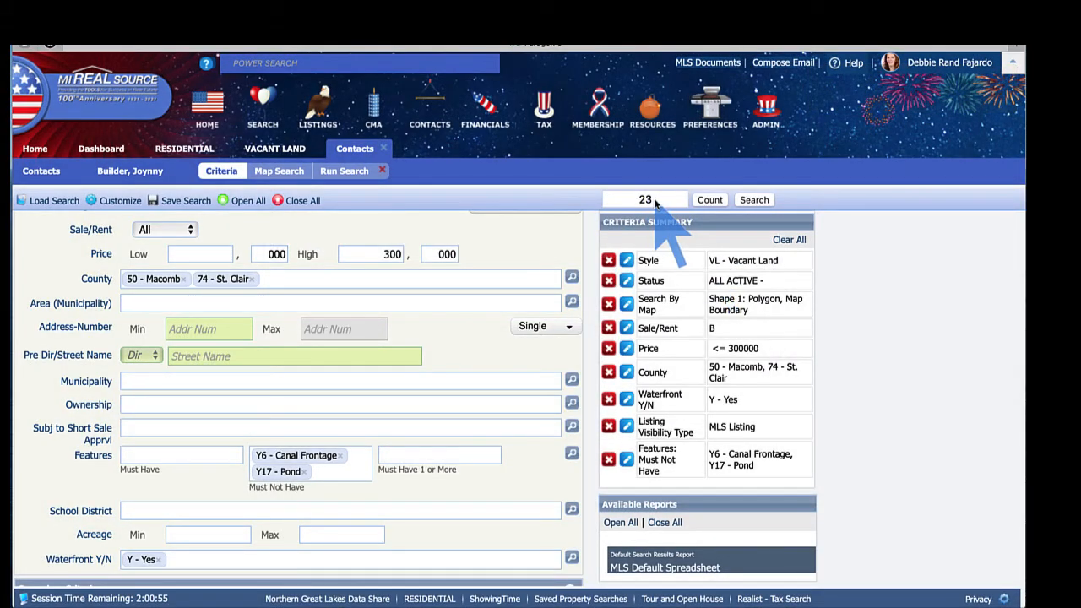
left_click(755, 201)
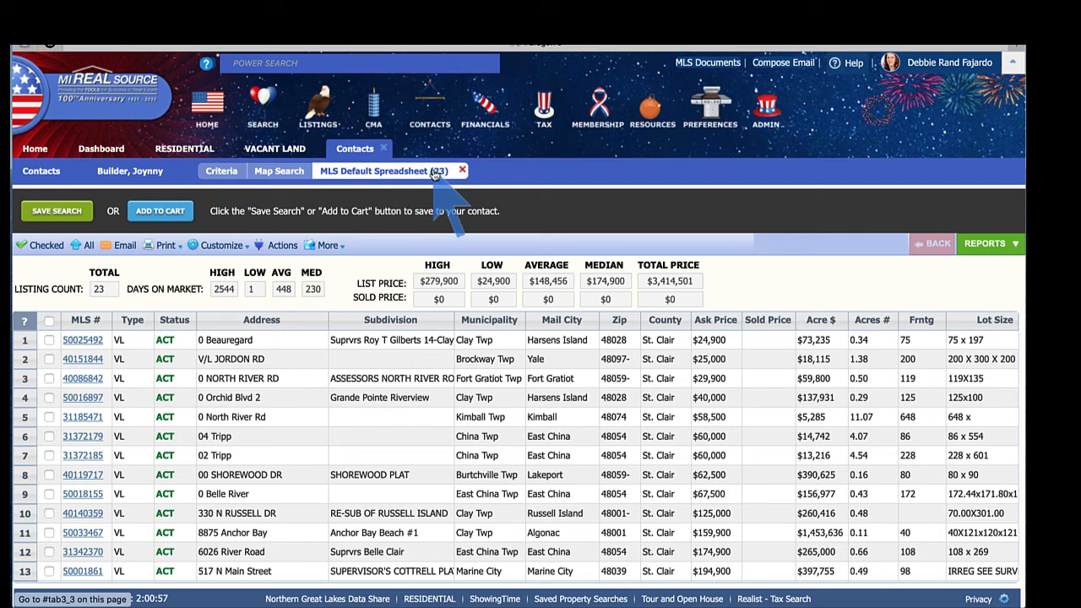
- Close the results spreadsheet and the Contacts tab to return to the 38-listing Vacant Land results
left_click(462, 171)
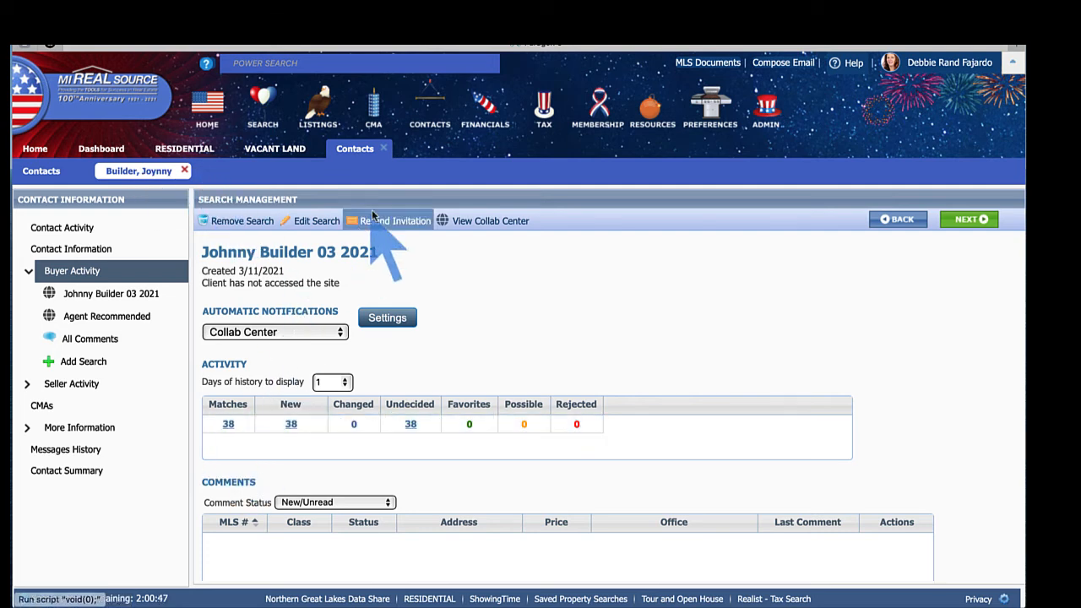
left_click(385, 149)
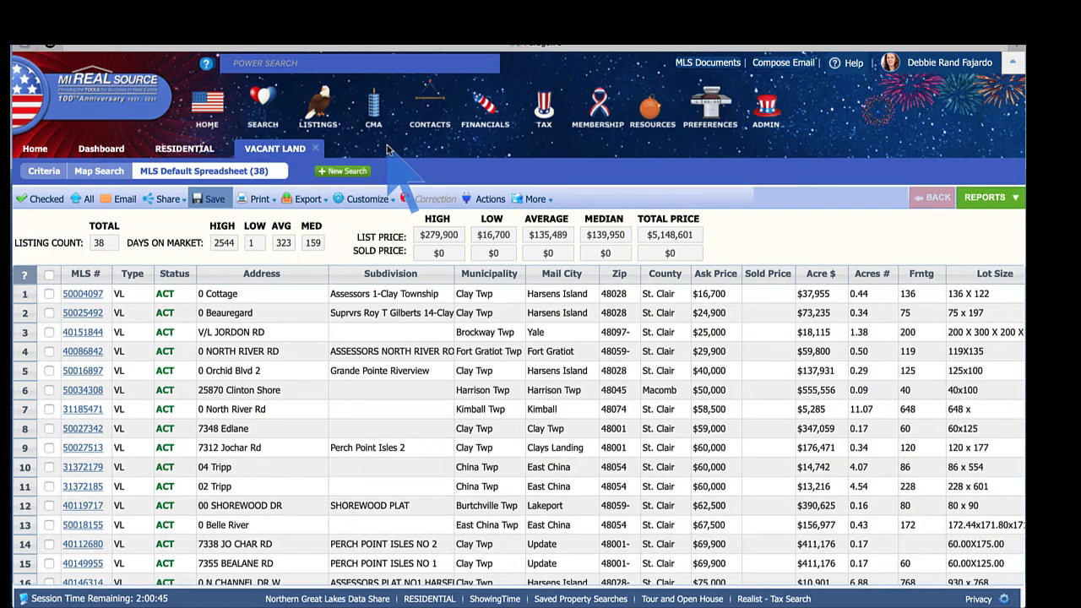
- Open the new builder client's record from the View / Manage Contacts list, which shows 23 matches
mouse_move(430, 105)
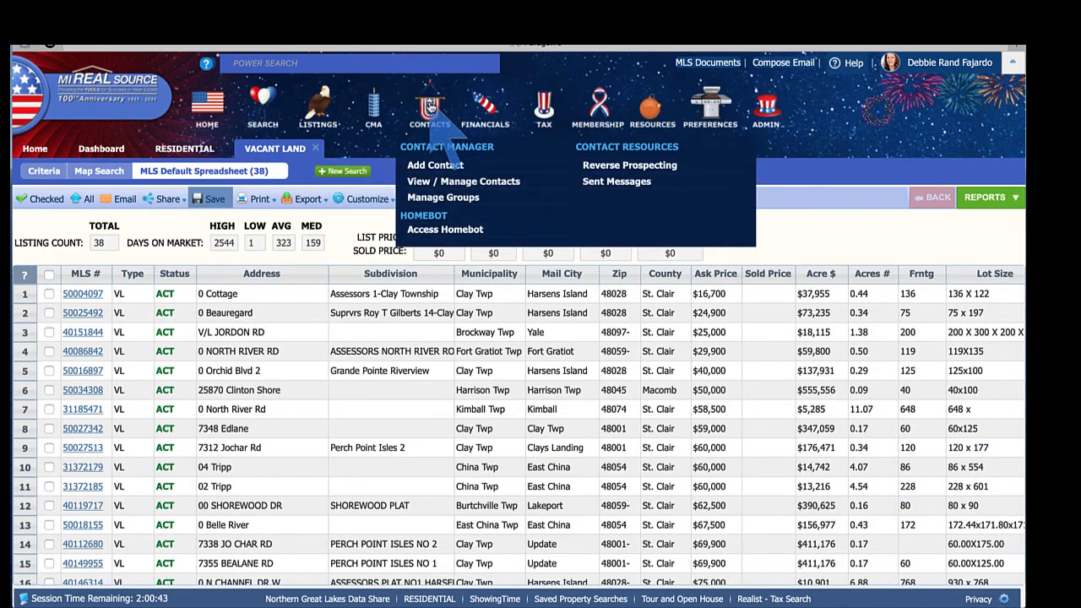
left_click(465, 188)
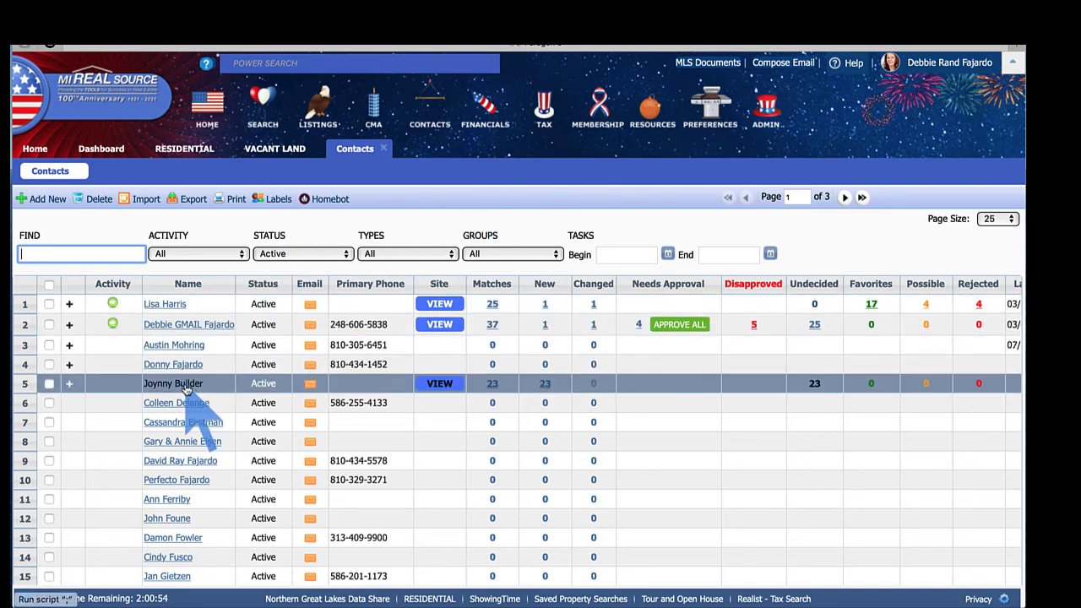
scroll(185, 389, "right", 8)
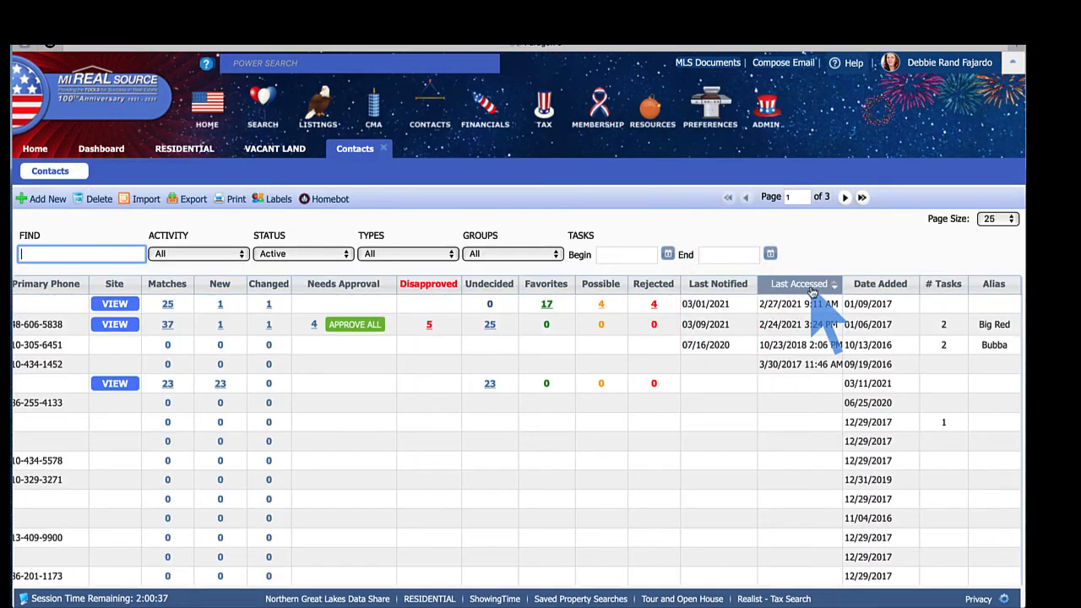
scroll(531, 363, "left", 7)
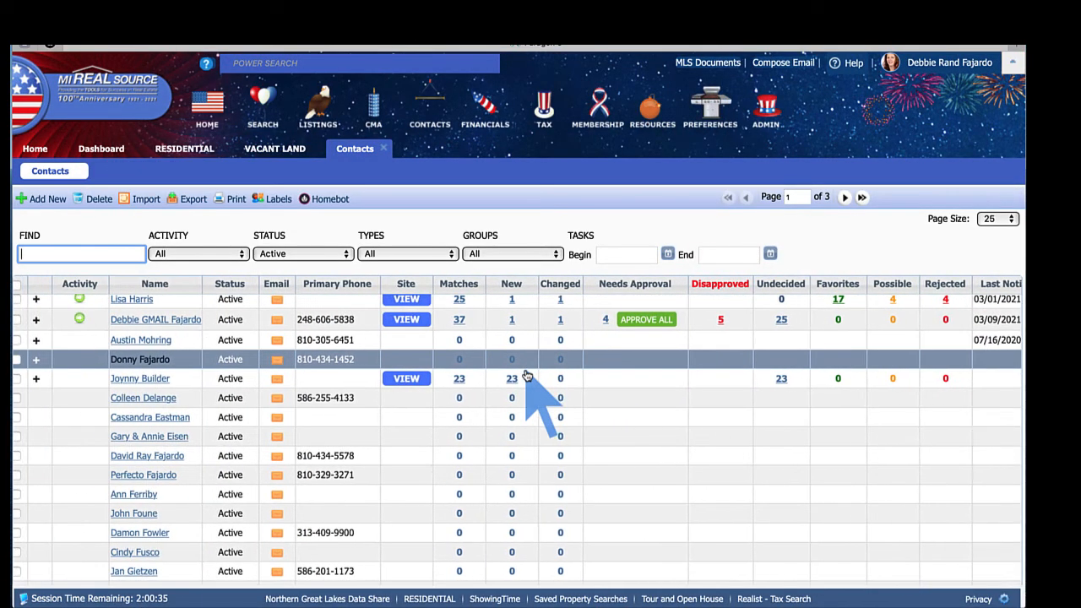
scroll(527, 376, "left", 2)
left_click(557, 377)
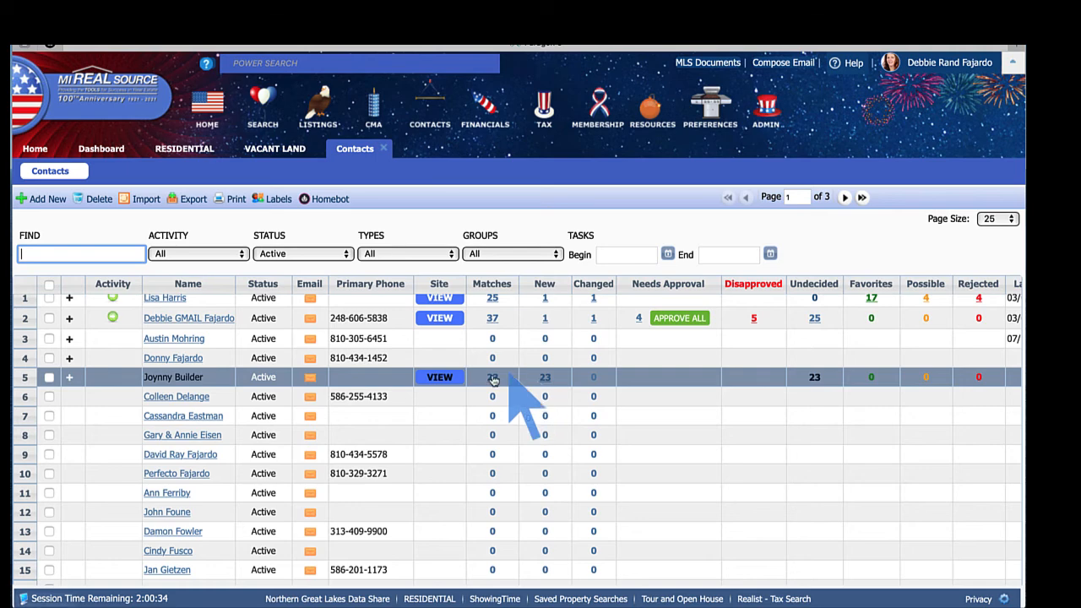
left_click(173, 377)
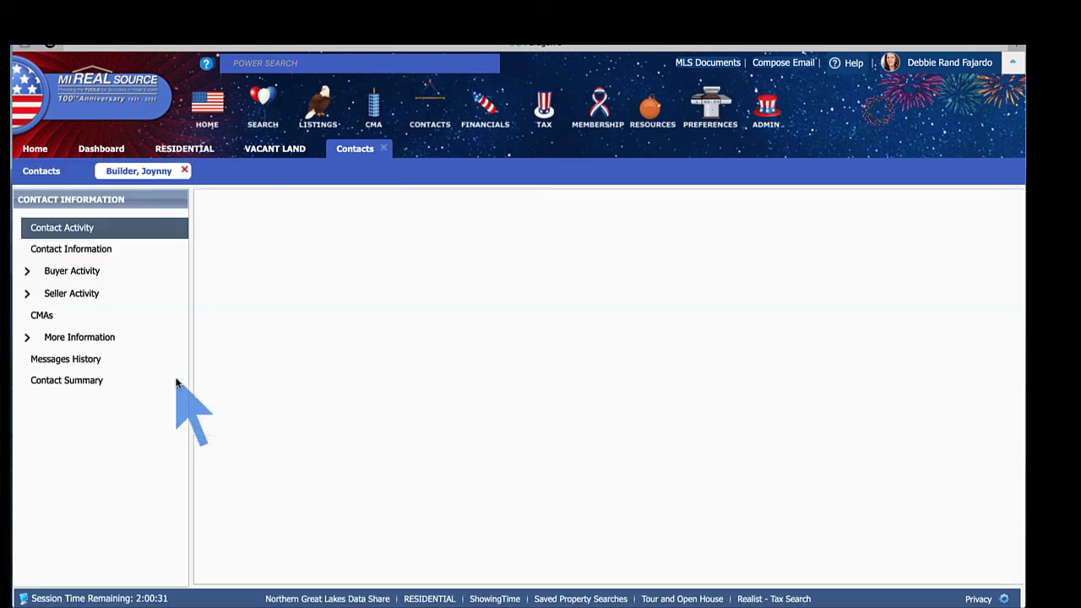